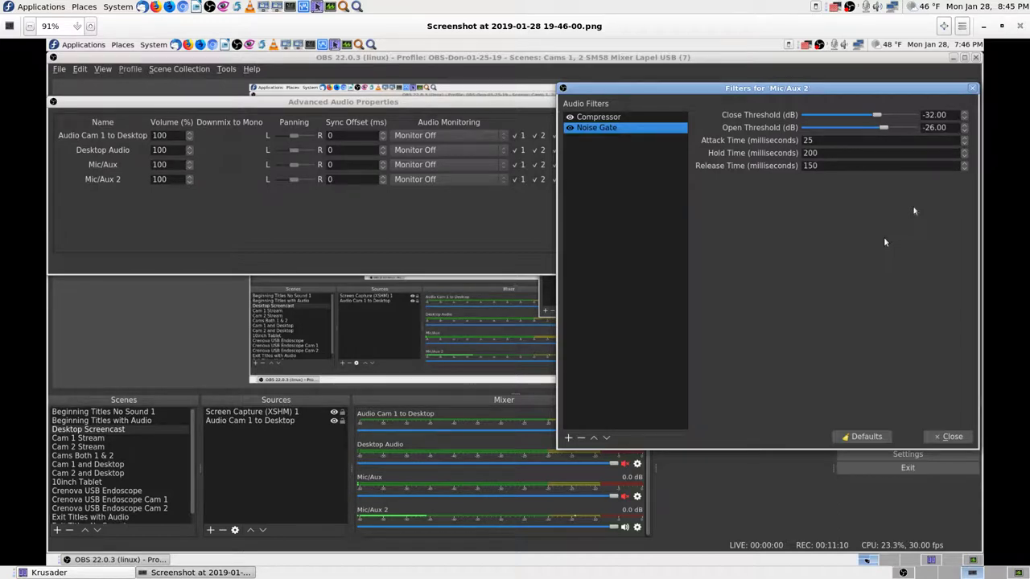
- Step through the saved screenshots of the earlier compressor and noise gate settings
key("Right")
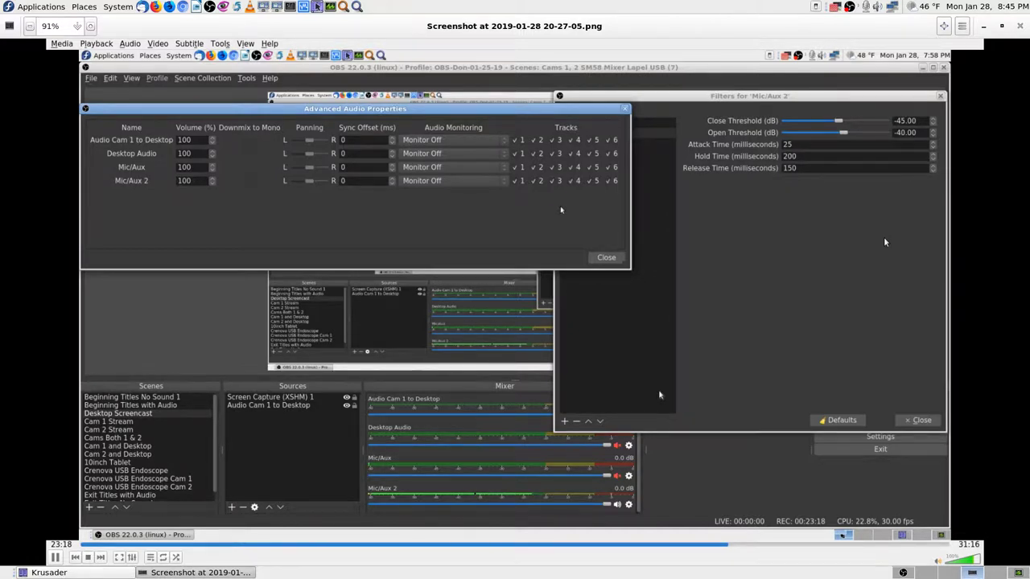
key("Right")
key("Right")
key("Right")
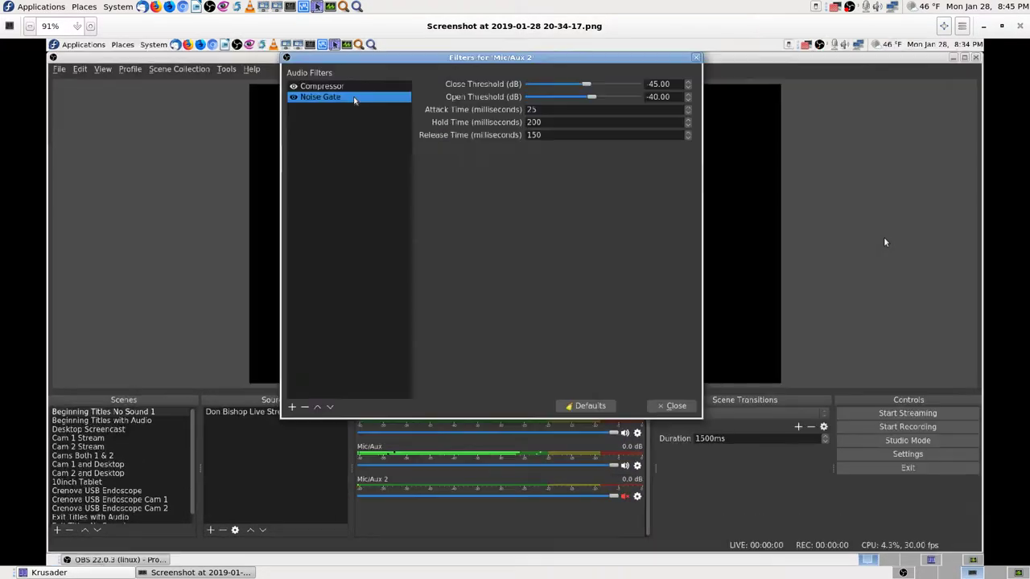
key("Right")
key("Right")
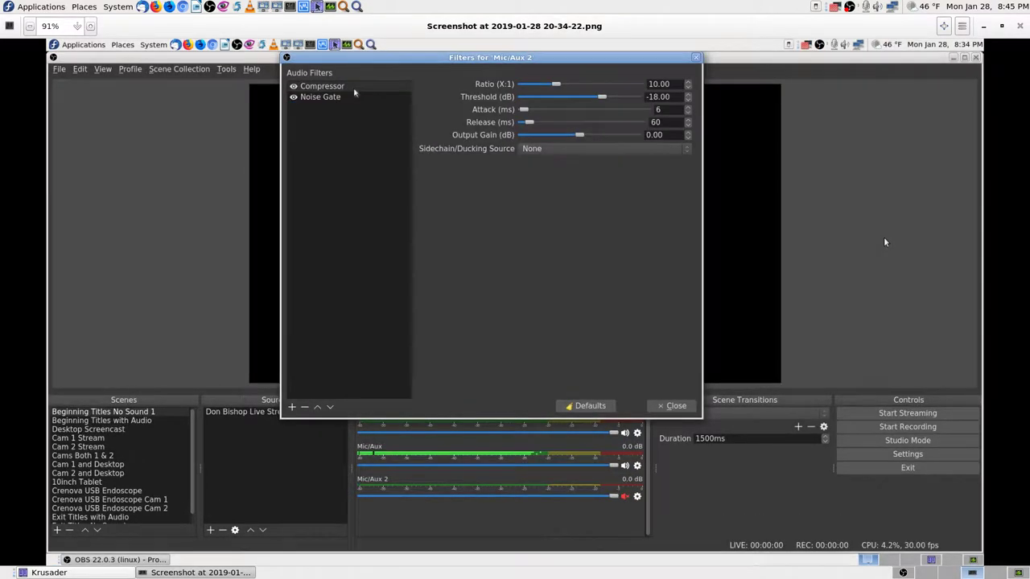
key("Right")
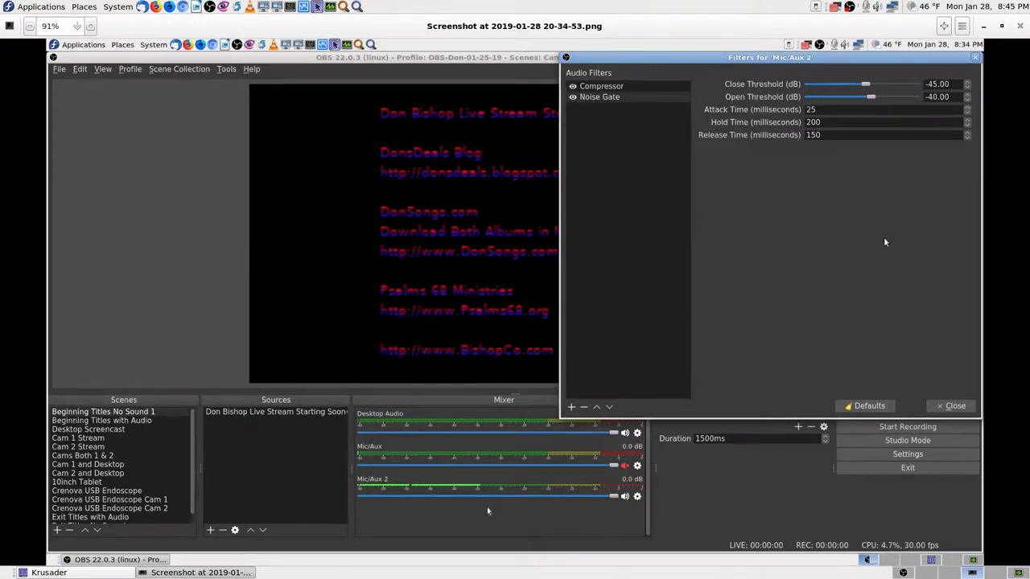
key("Right")
key("Right")
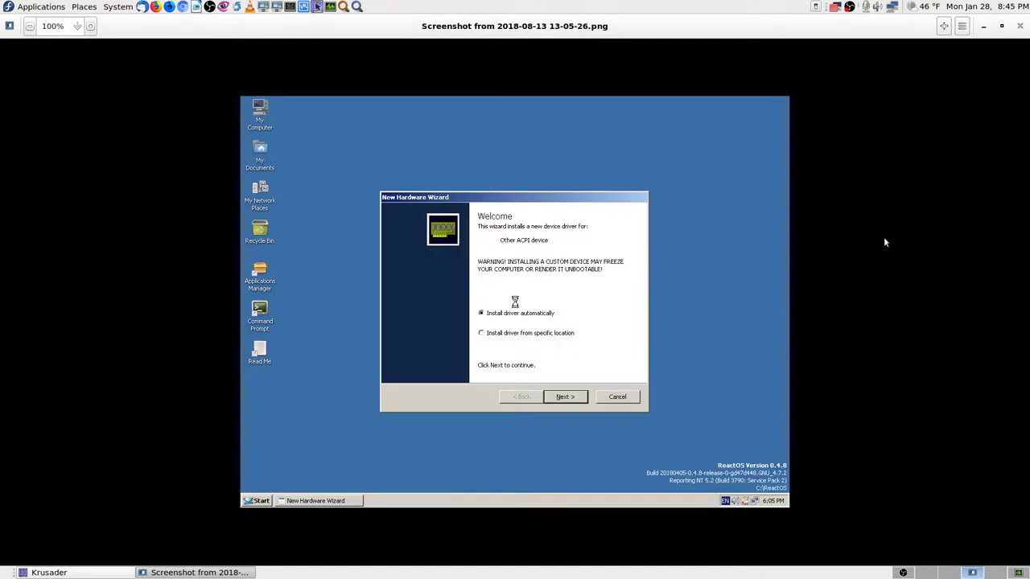
key("Left")
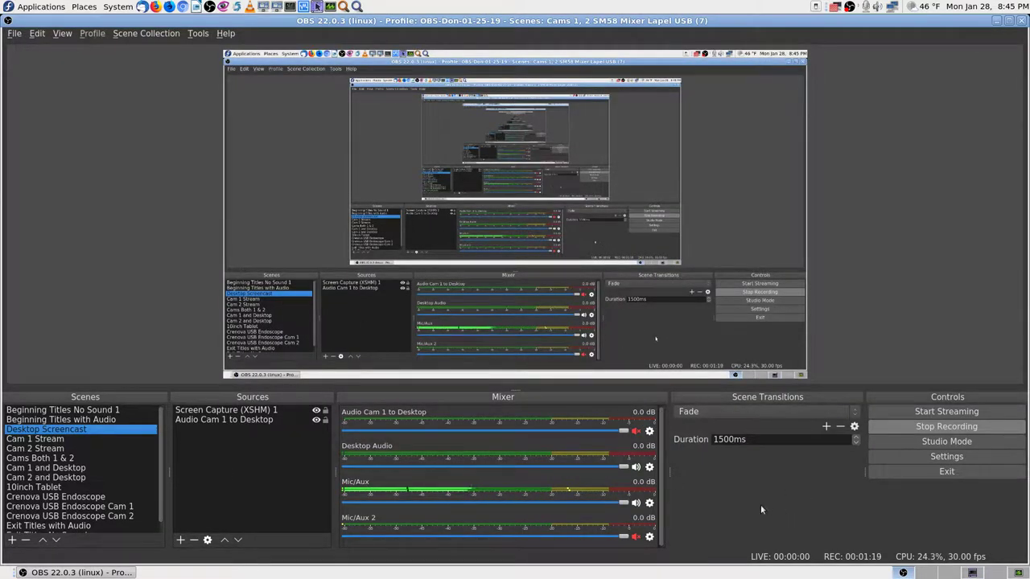
- Unmute Mic/Aux 2, mute Mic/Aux, and open Mic/Aux 2's Filters window at the top right
key("F2")
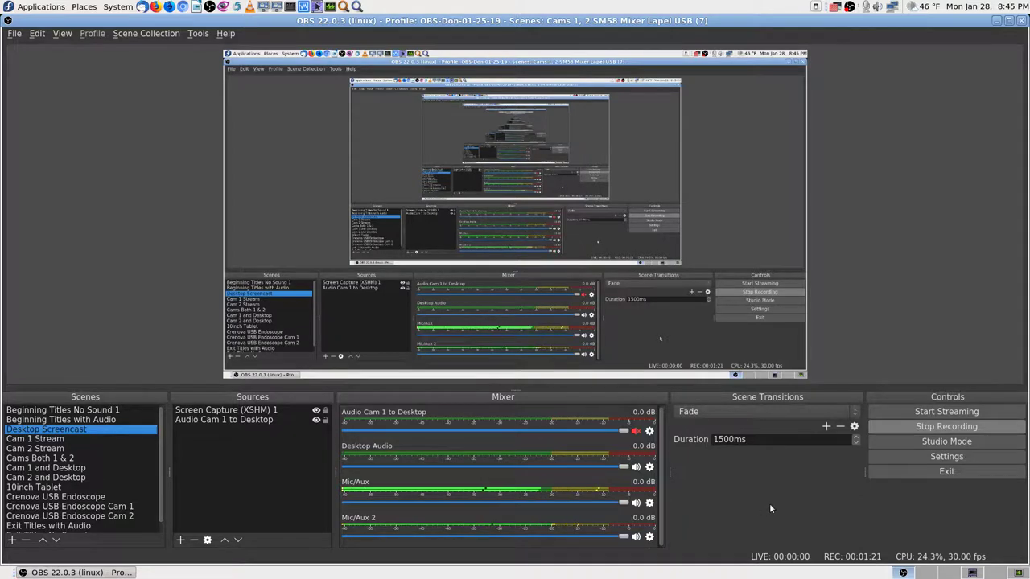
key("F1")
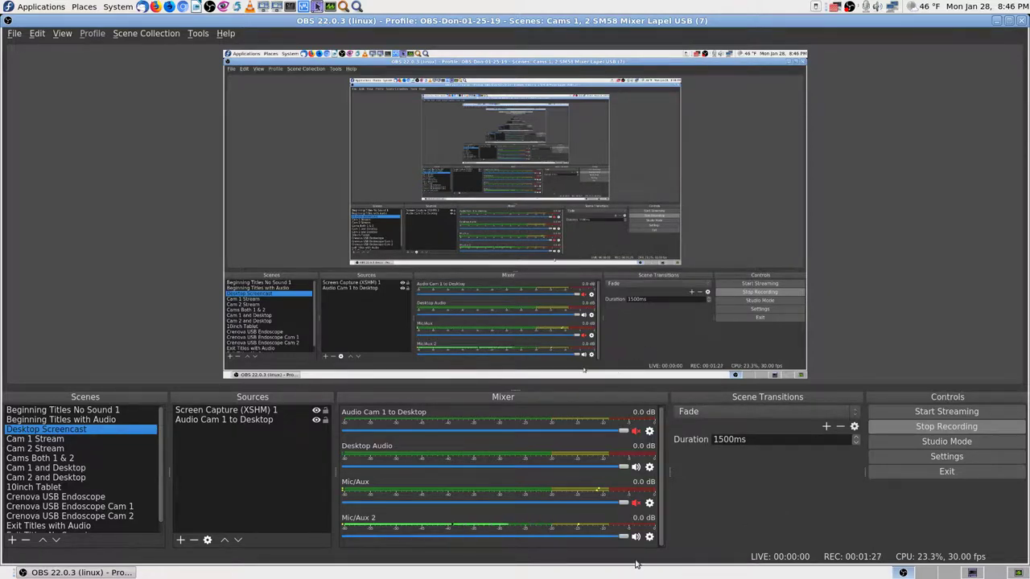
left_click(649, 537)
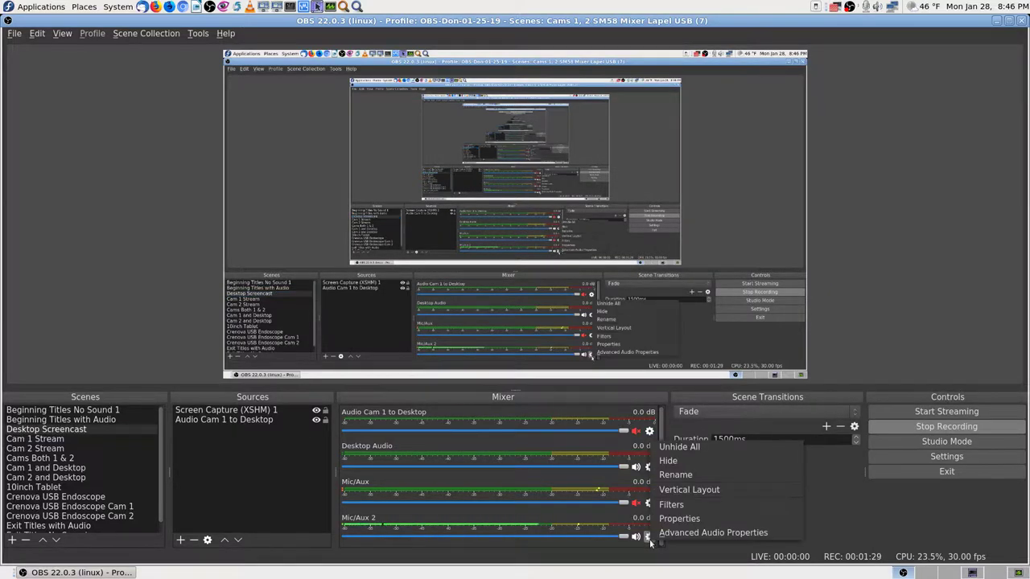
left_click(684, 505)
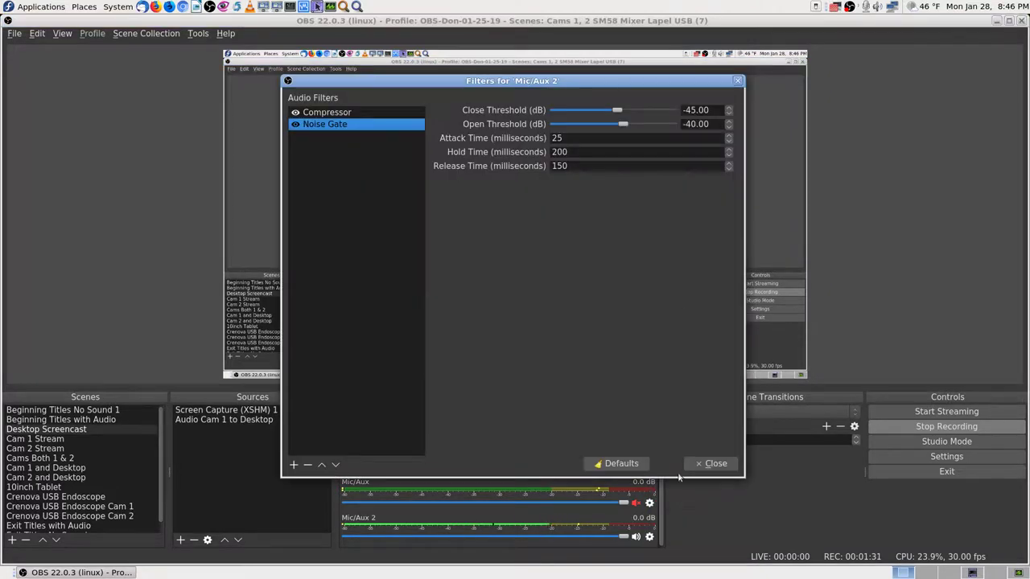
left_click_drag(650, 84, 932, 34)
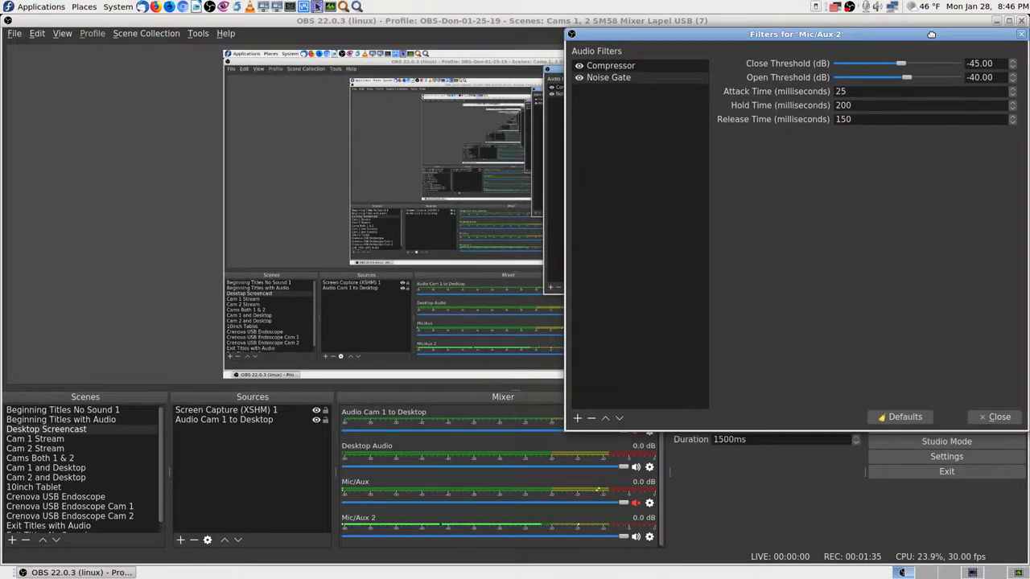
left_click(650, 538)
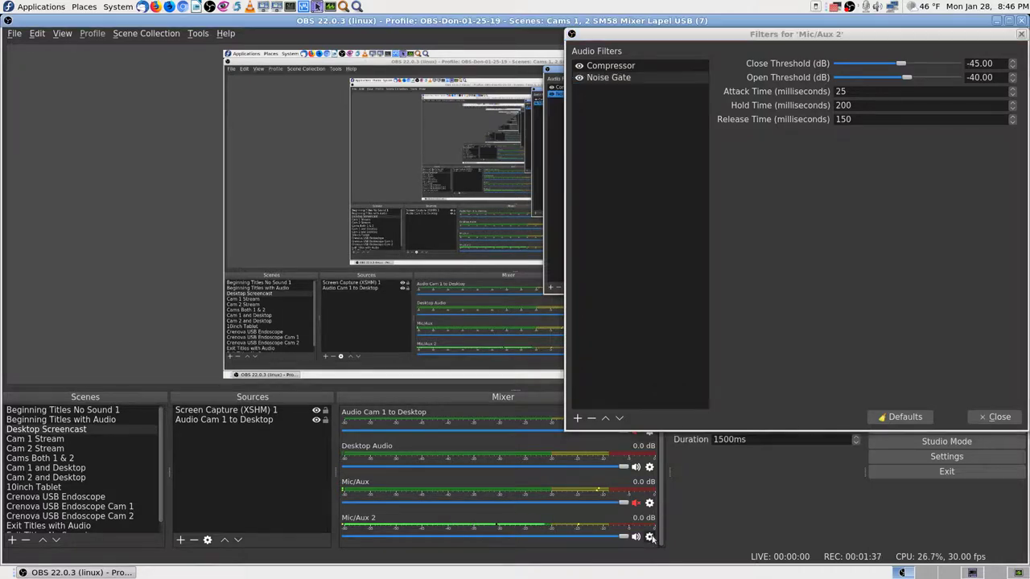
- Open Advanced Audio Properties from Mic/Aux 2, widen it, and check Tracks 1–6 for all sources
left_click(651, 538)
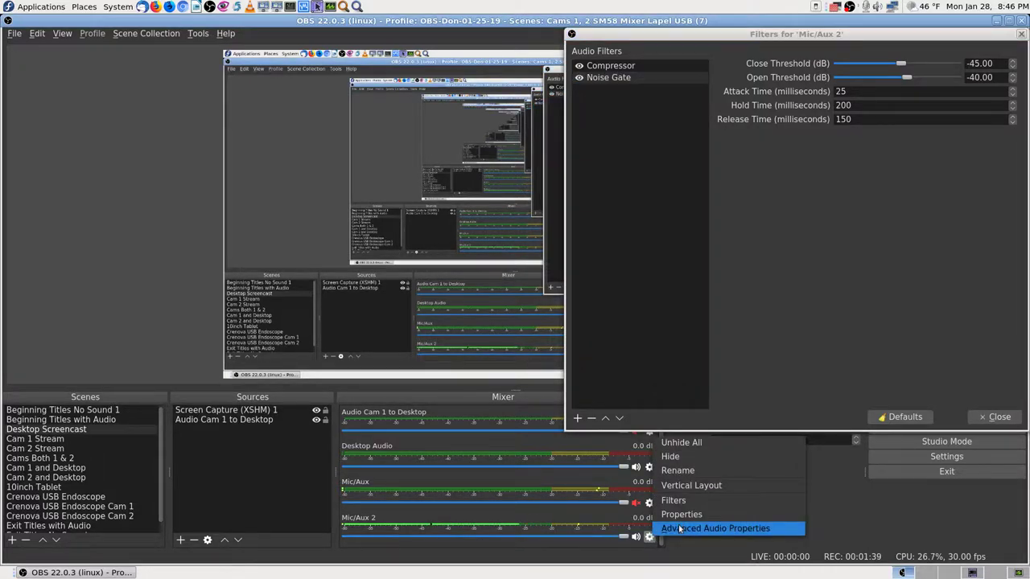
left_click(680, 528)
left_click_drag(485, 174, 259, 86)
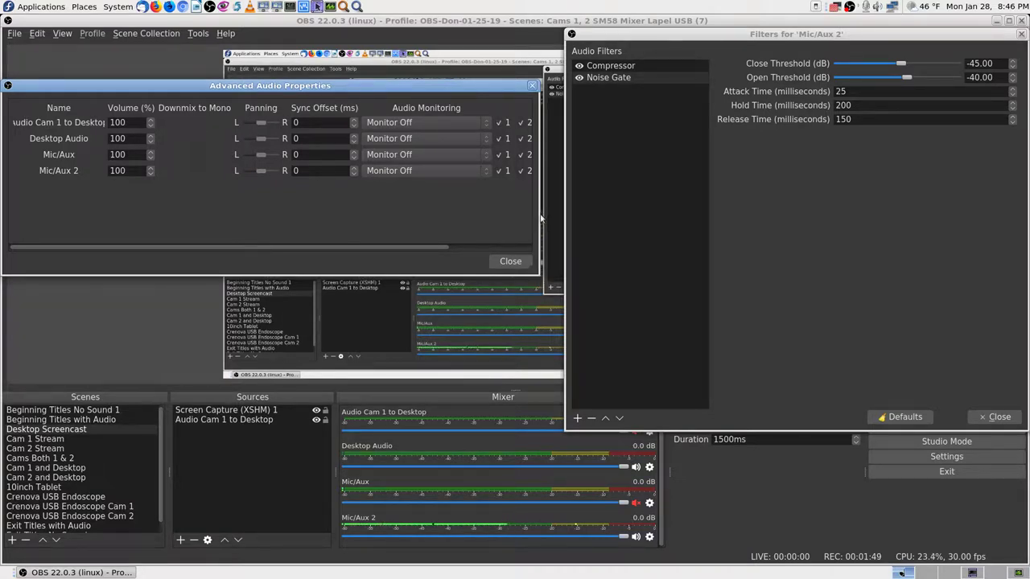
left_click_drag(536, 213, 562, 213)
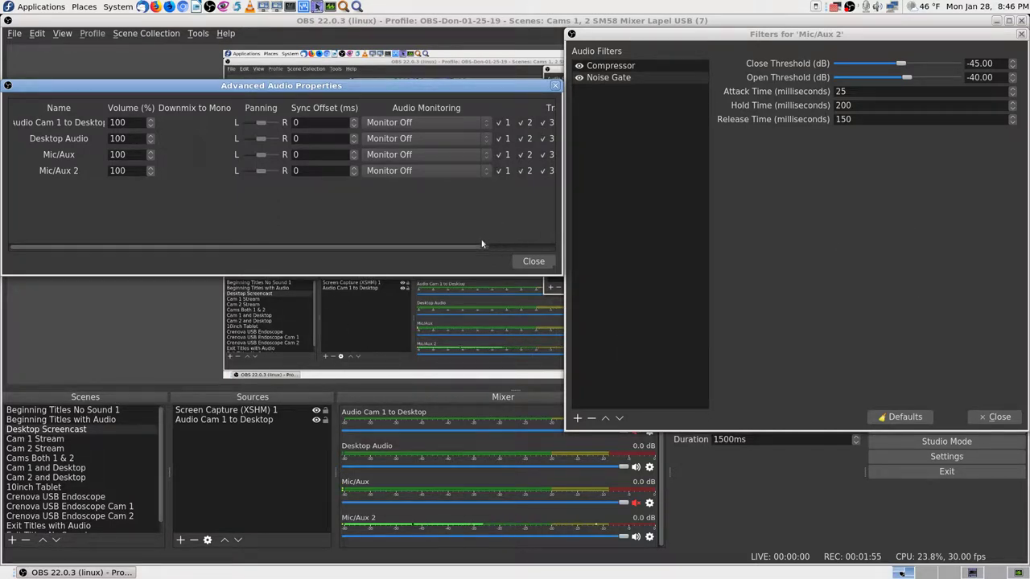
left_click_drag(472, 251, 402, 250)
left_click_drag(482, 248, 551, 252)
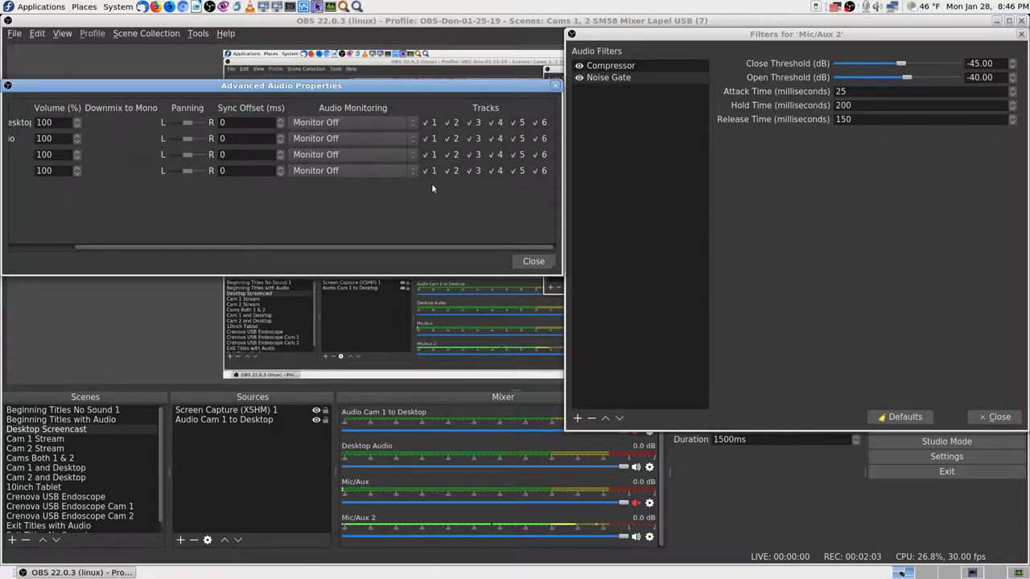
left_click_drag(455, 248, 383, 247)
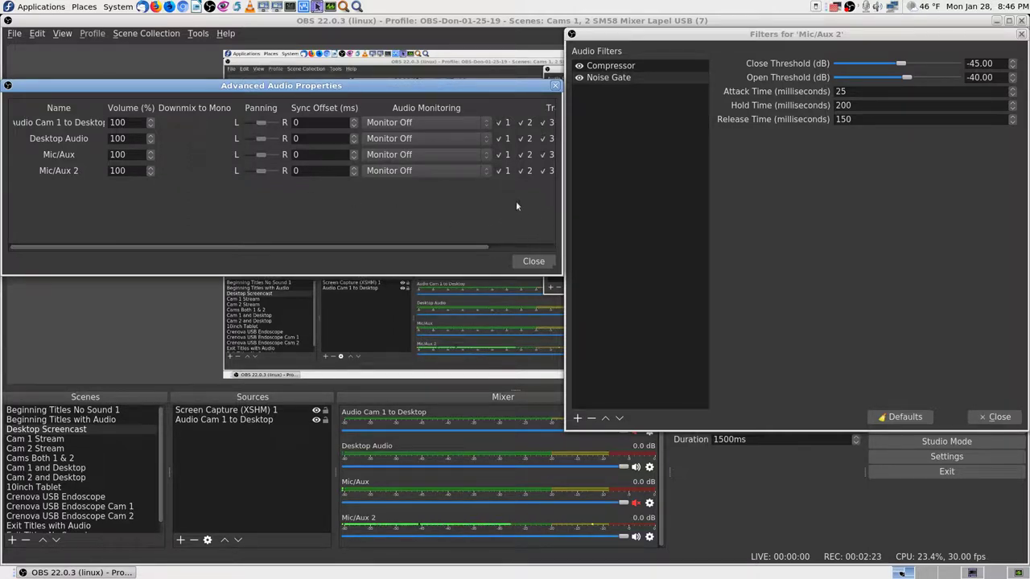
- Switch Mic/Aux 2 audio monitoring to Monitor and Output
left_click(480, 172)
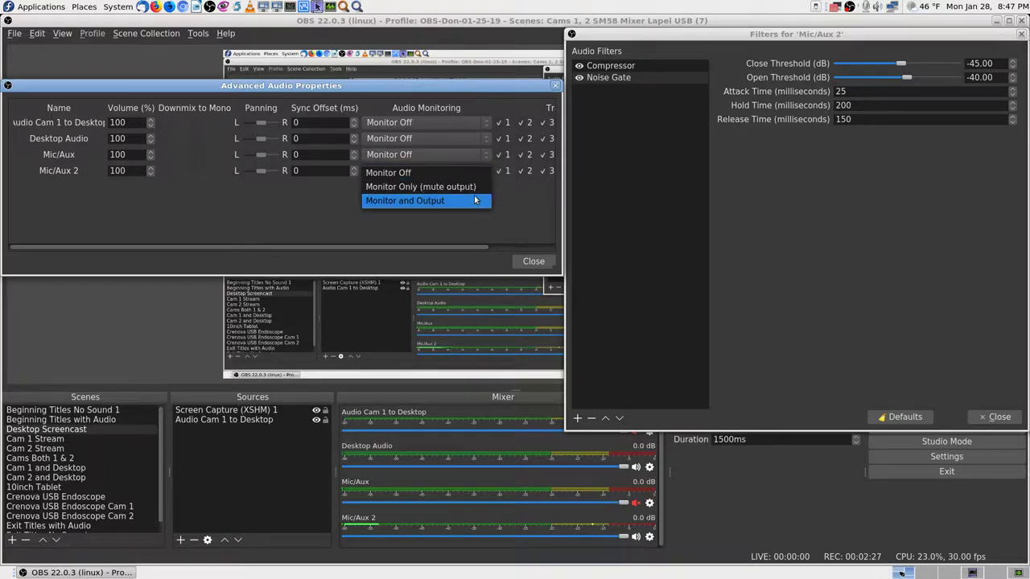
left_click(477, 173)
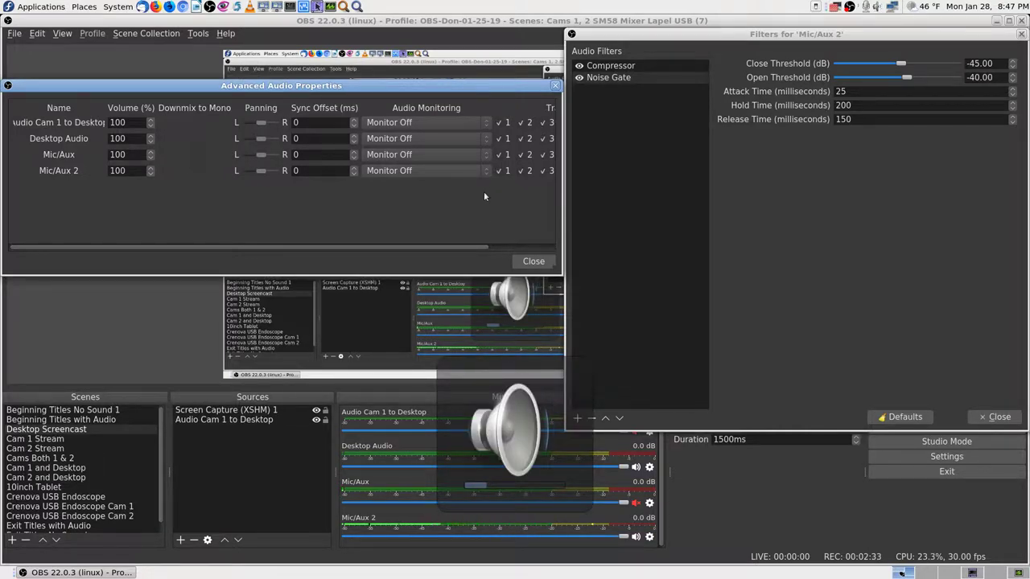
left_click(478, 171)
left_click(469, 203)
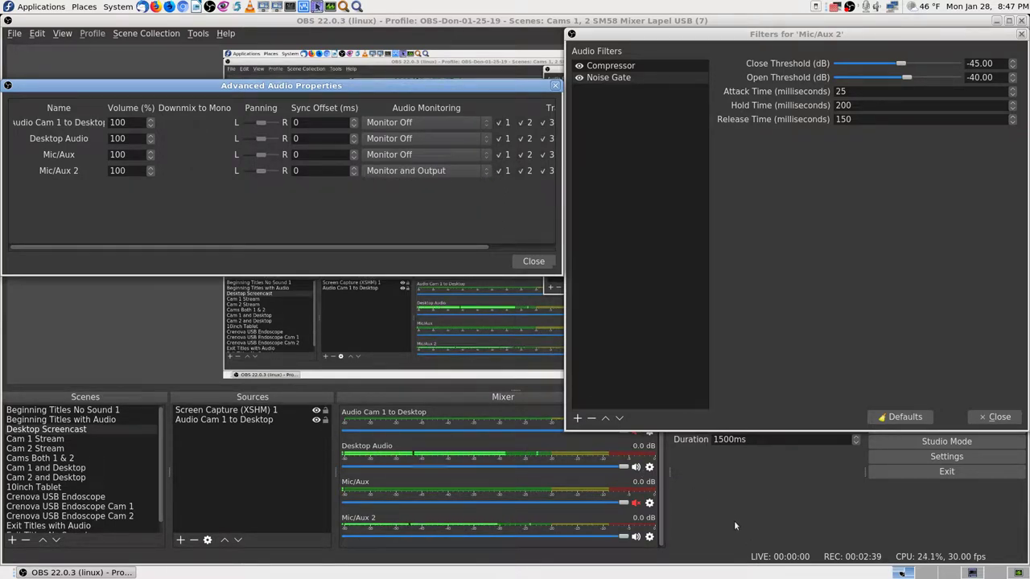
- Mute Desktop Audio, adjust the system volume, and return Mic/Aux 2 monitoring to Monitor Off
left_click(636, 466)
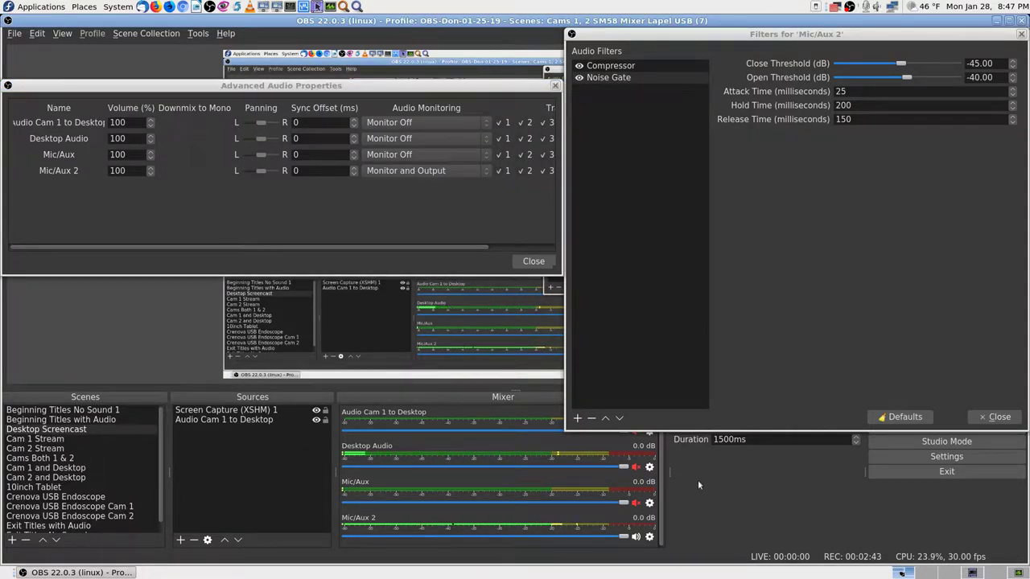
key("XF86AudioRaiseVolume")
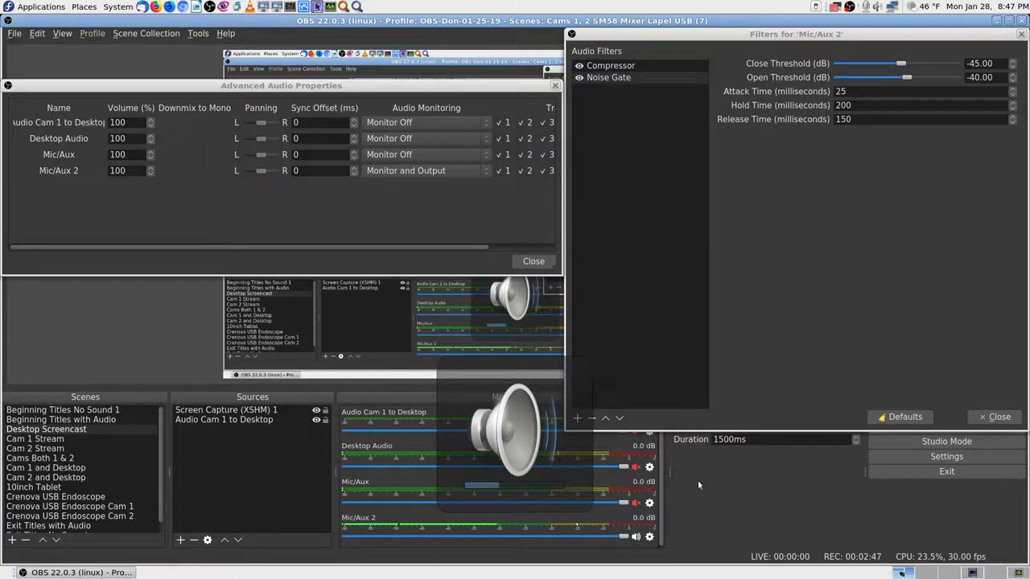
key("XF86AudioRaiseVolume")
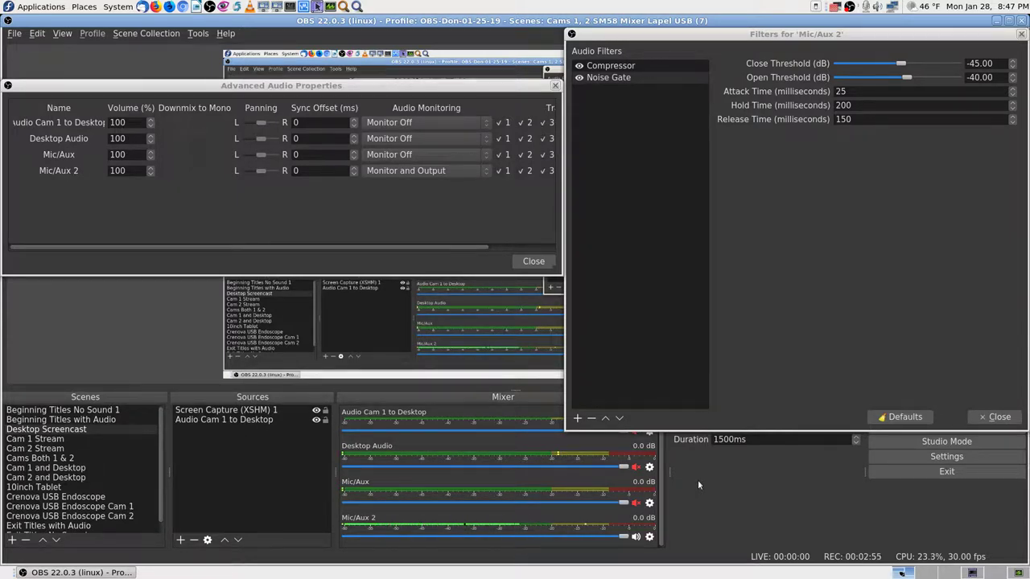
key("XF86AudioLowerVolume")
left_click(440, 170)
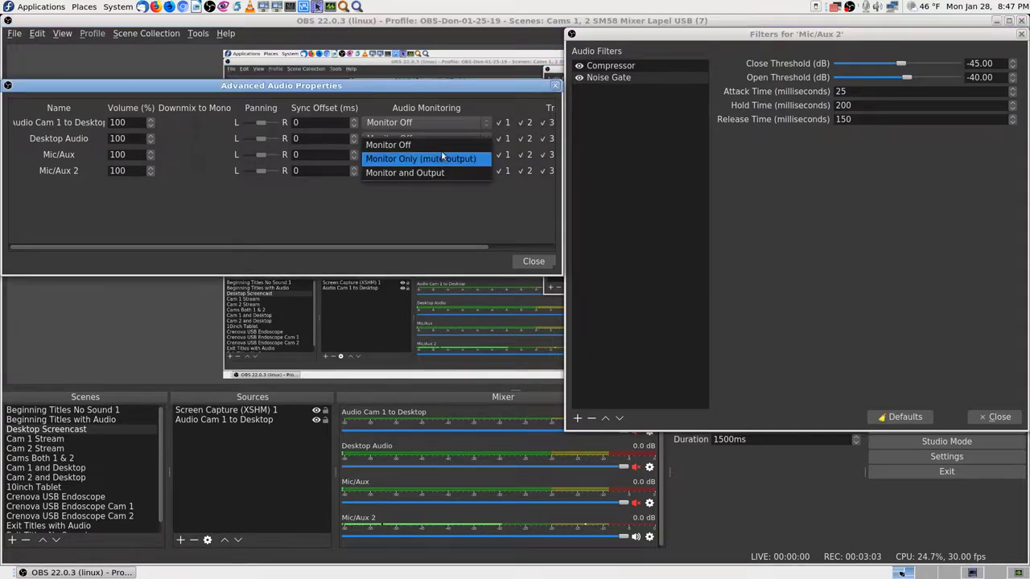
left_click(435, 136)
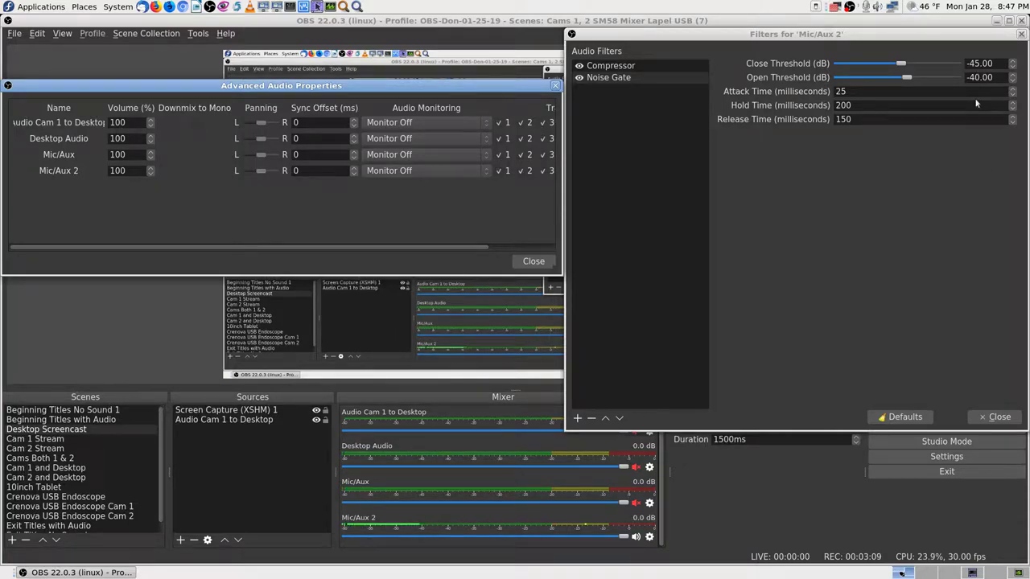
- Switch to the screenshot workspace and step back through older settings screenshots
left_click(972, 573)
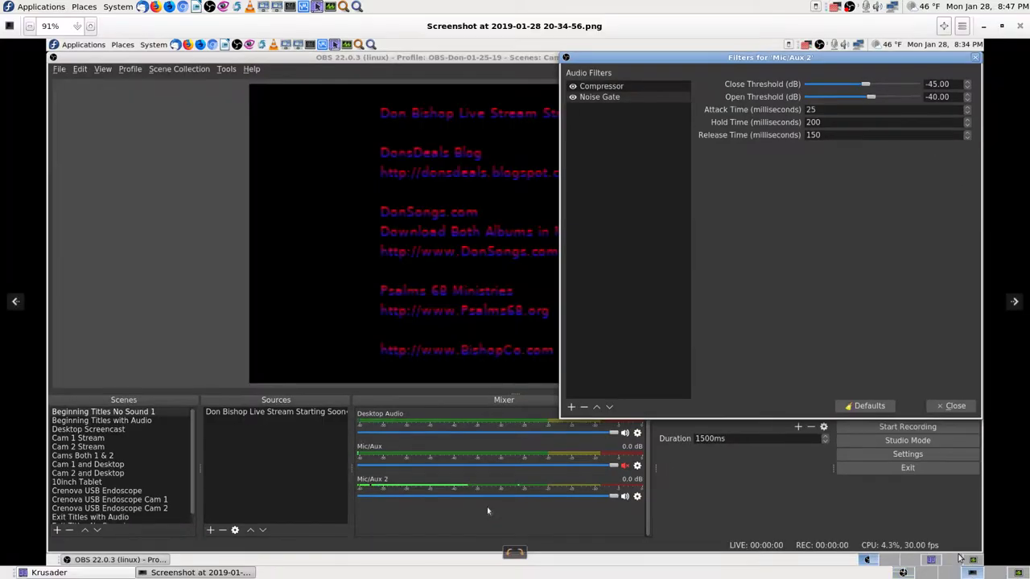
key("Left")
key("Left")
key("Left")
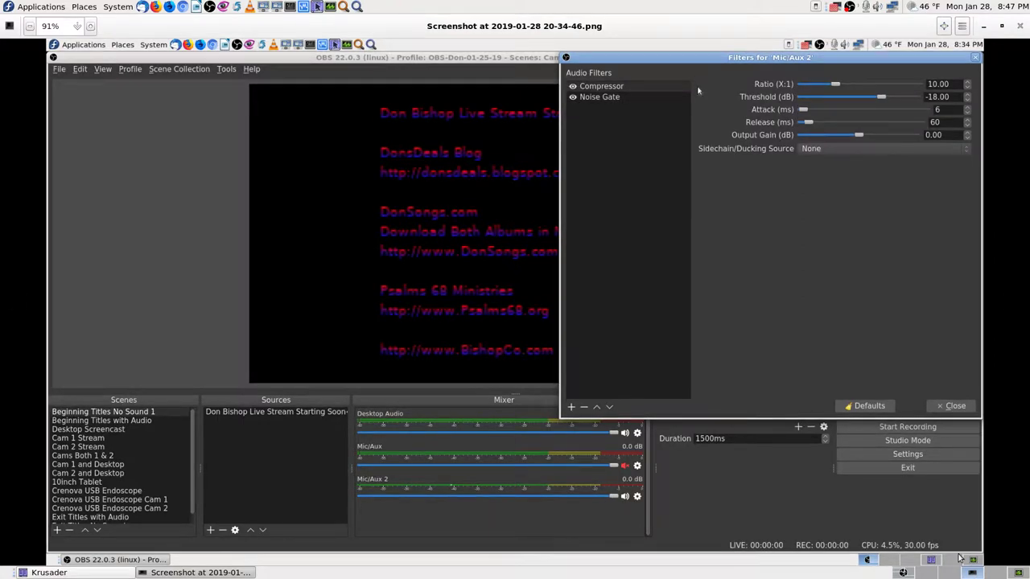
key("Left")
key("Left")
key("Left")
key("Left")
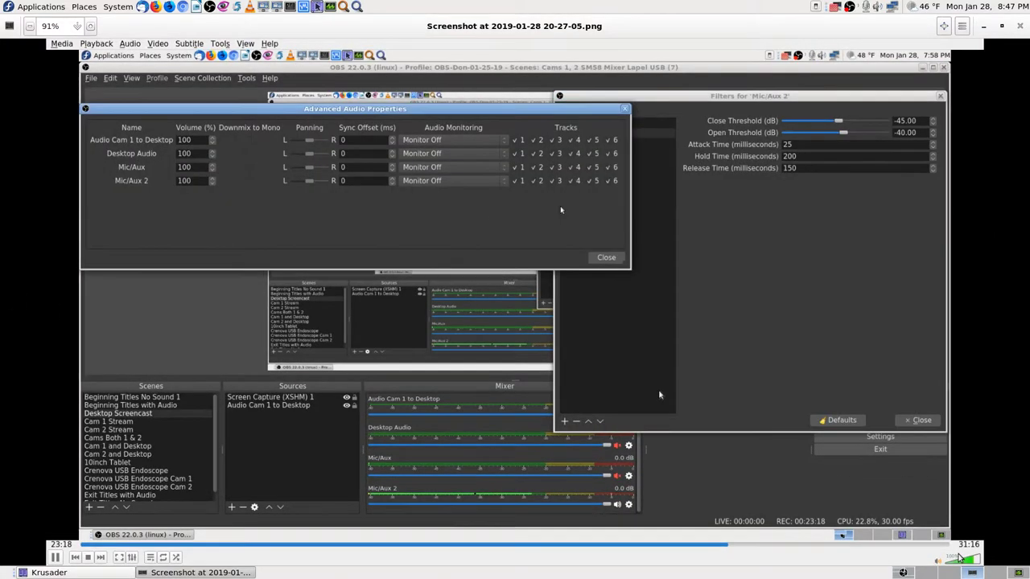
- Glance back and forth between the neighbouring settings screenshots
key("Left")
key("Right")
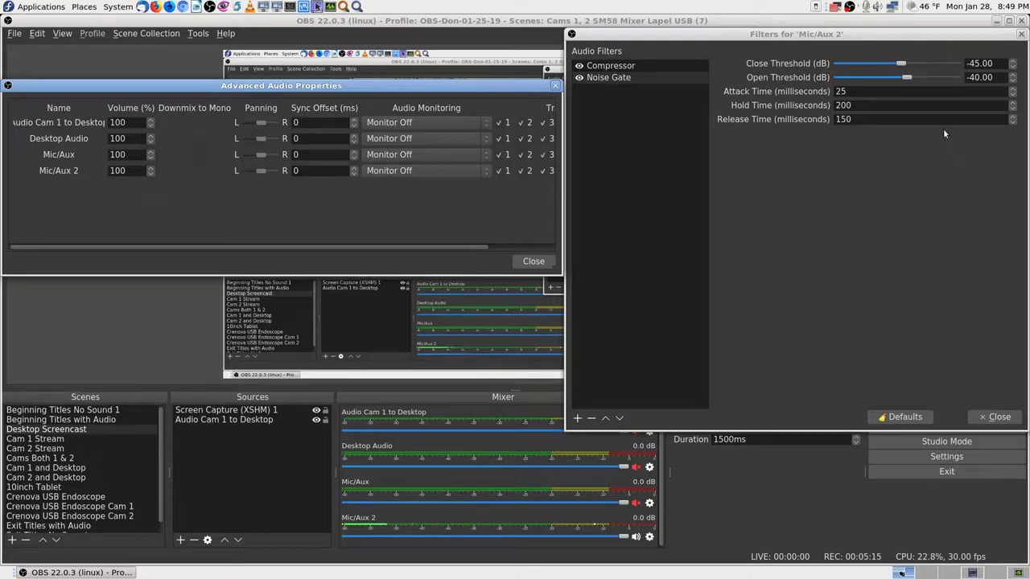
left_click(973, 573)
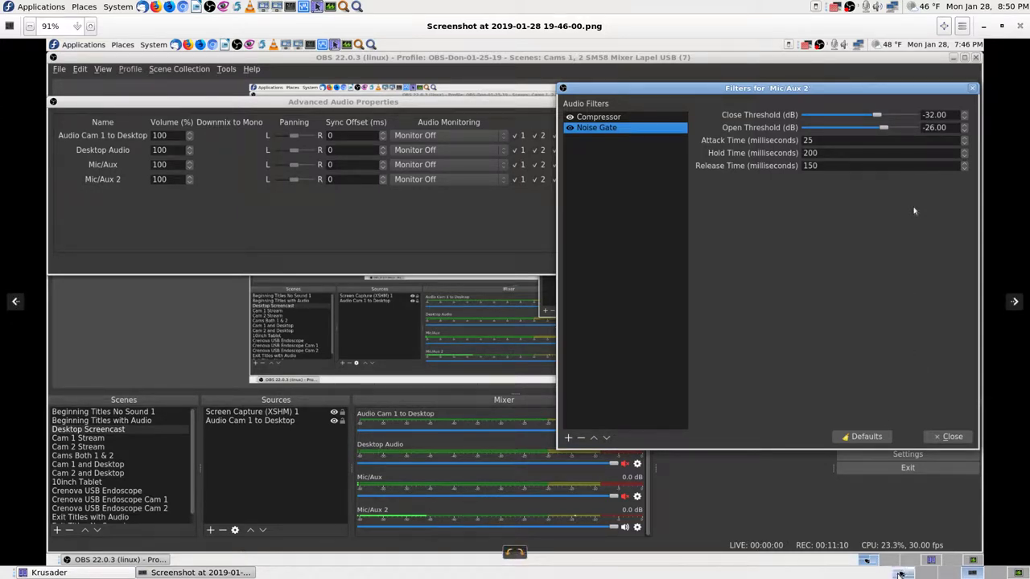
left_click(902, 574)
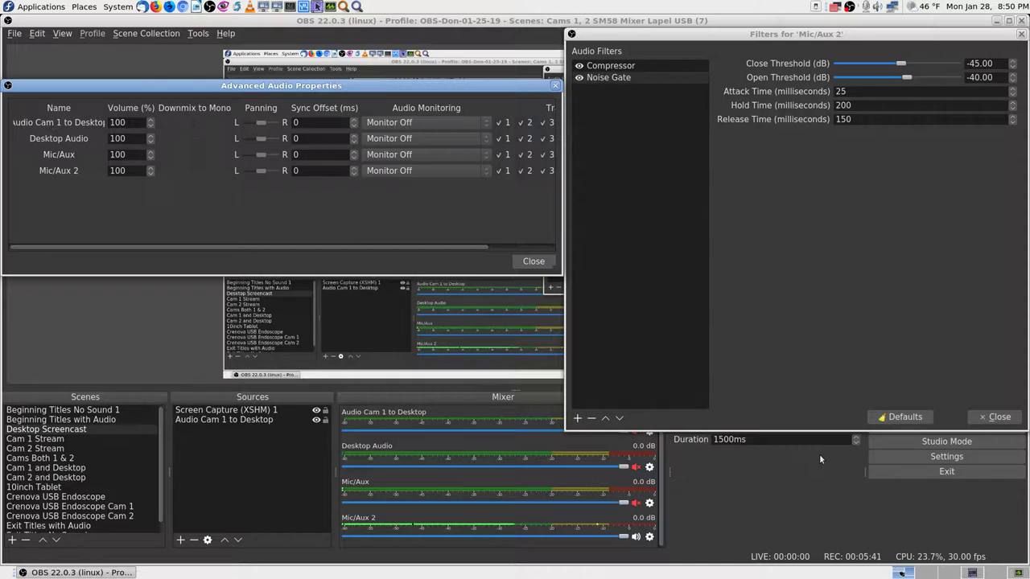
- Adjust the Mic/Aux 2 Noise Gate sliders to -32 dB close and -26 dB open
left_click(901, 66)
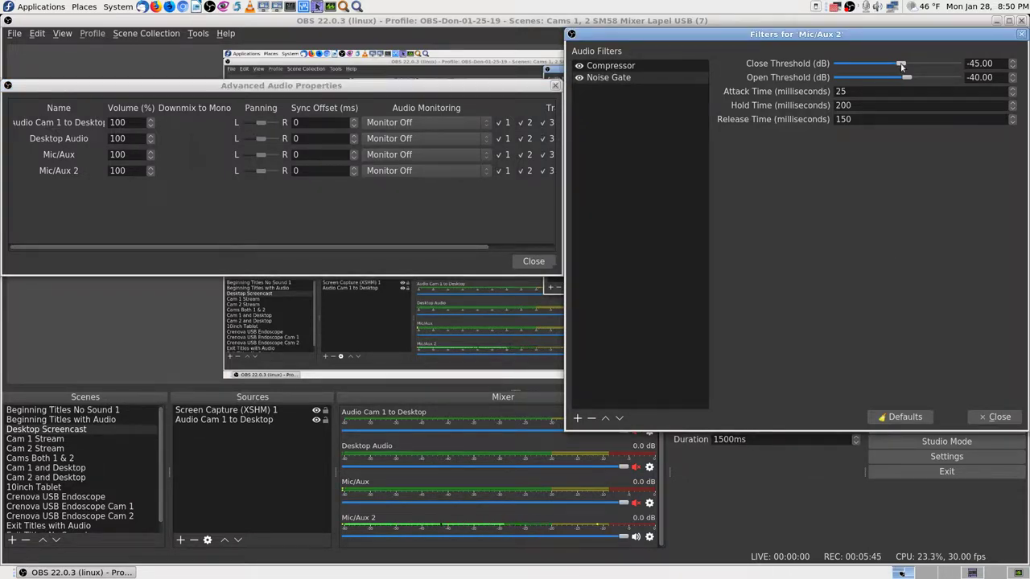
left_click_drag(901, 68, 916, 69)
scroll(916, 68, "down", 1)
scroll(916, 68, "up", 1)
scroll(908, 79, "up", 1)
scroll(909, 81, "up", 7)
scroll(909, 80, "up", 1)
scroll(908, 81, "up", 2)
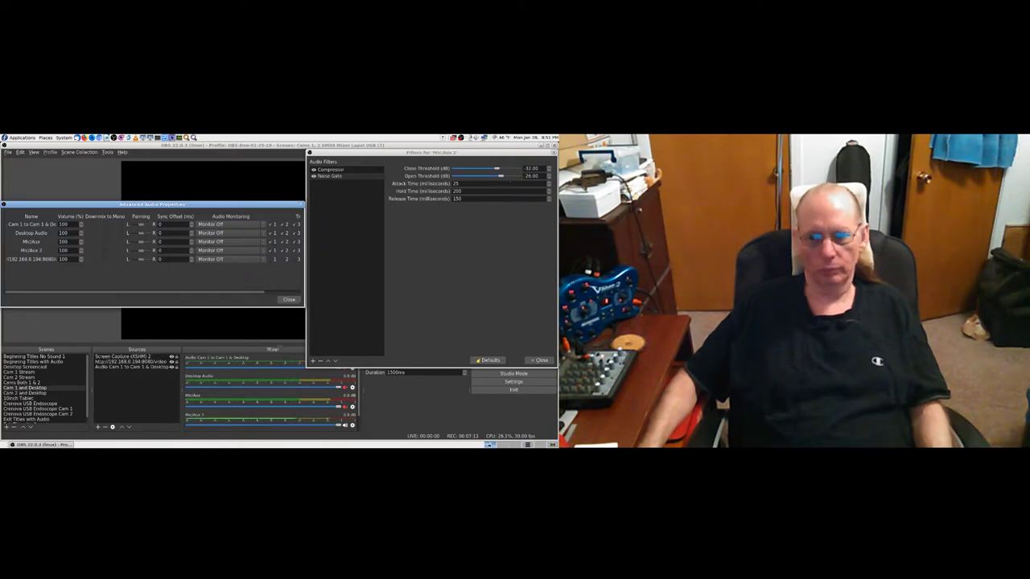
- Settle the Mic/Aux 2 gate open threshold at -28 dB and set monitoring to Monitor and Output
left_click(501, 175)
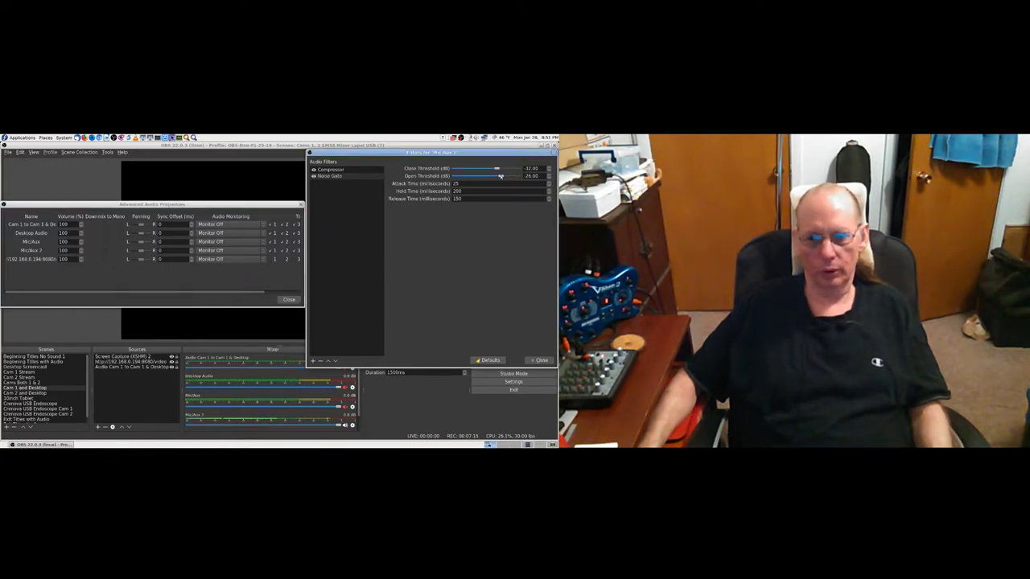
left_click_drag(501, 175, 502, 175)
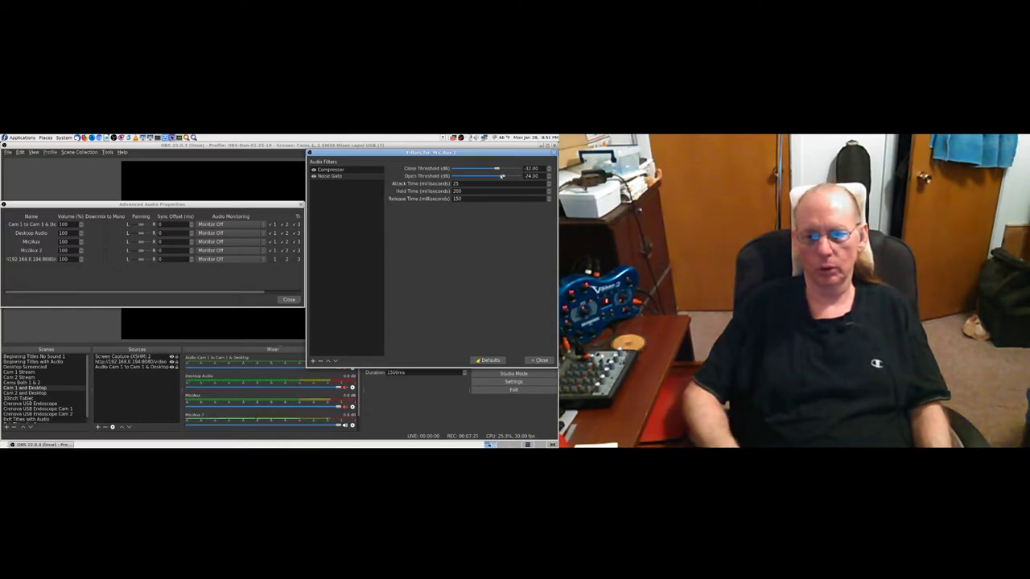
left_click_drag(502, 175, 501, 175)
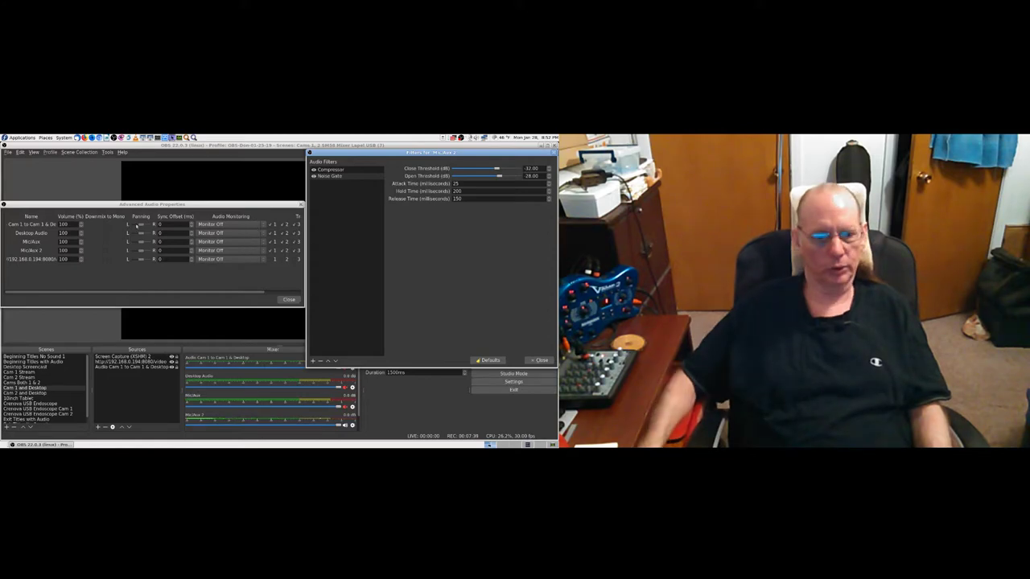
left_click(230, 250)
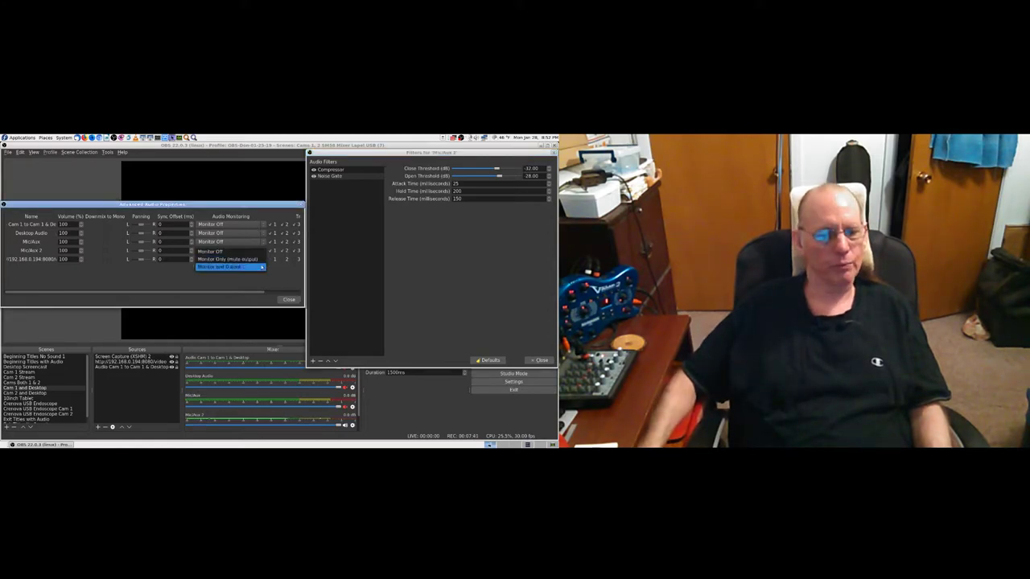
left_click(263, 267)
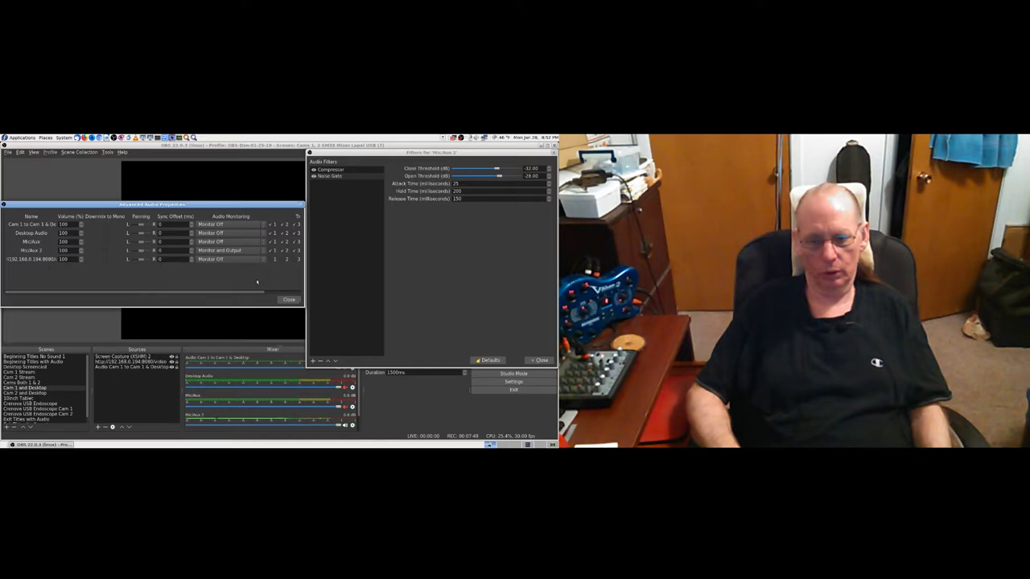
- Try Mic/Aux 2 open thresholds between -30 and -27 dB, then open Sound Preferences from the tray
left_click(500, 177)
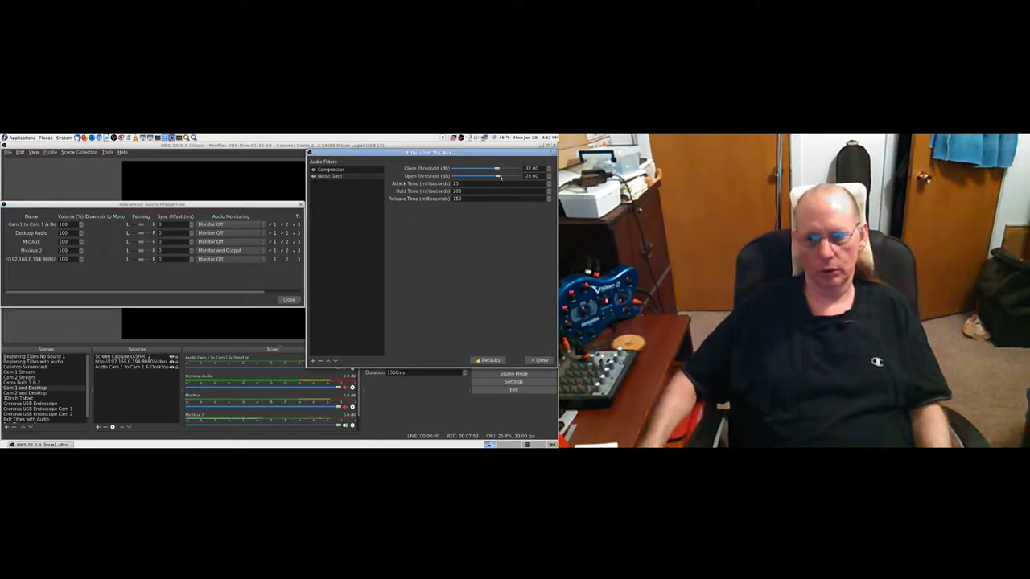
scroll(499, 177, "down", 2)
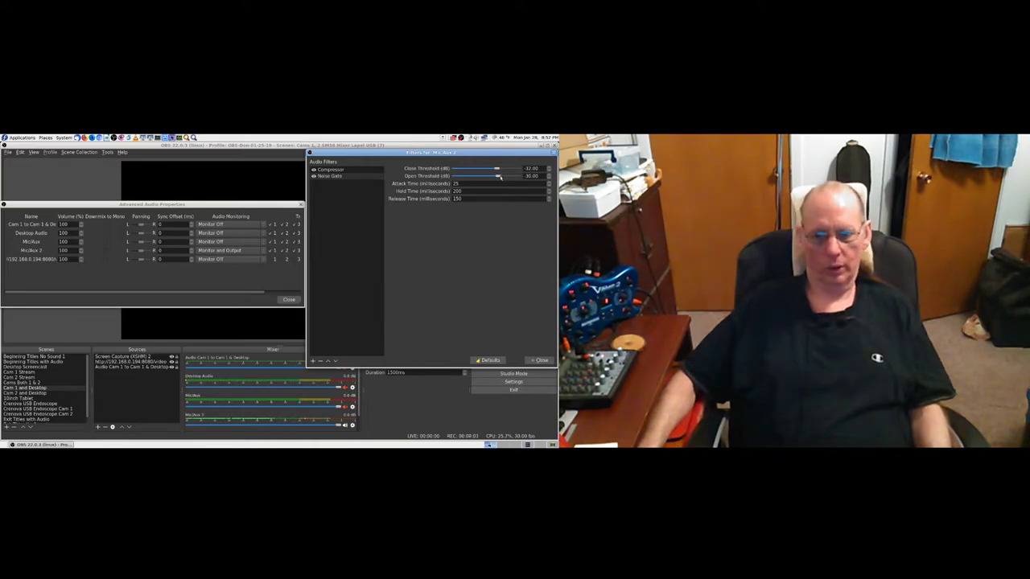
left_click_drag(499, 176, 500, 177)
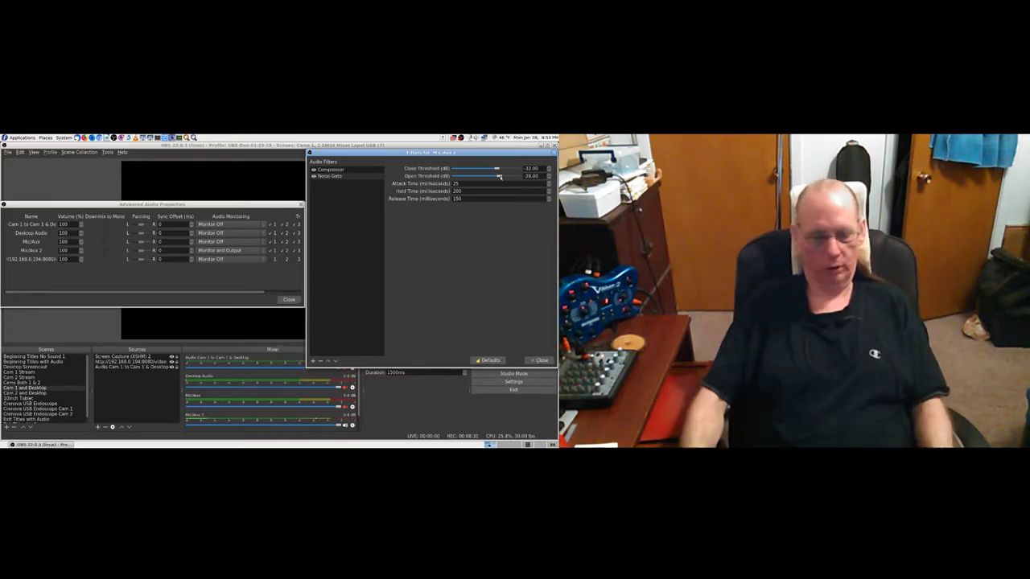
scroll(499, 176, "up", 1)
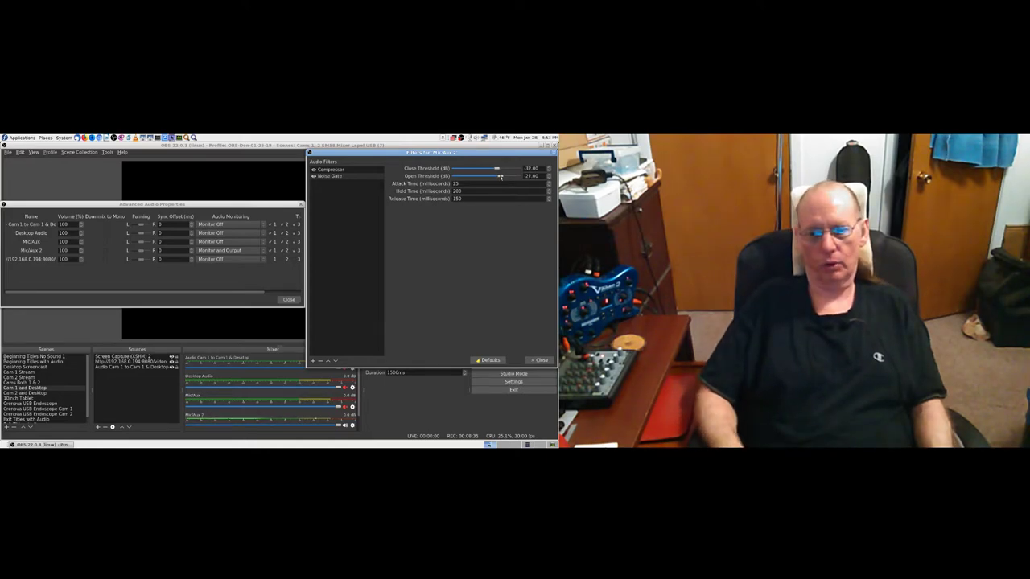
scroll(500, 177, "down", 1)
scroll(500, 176, "down", 1)
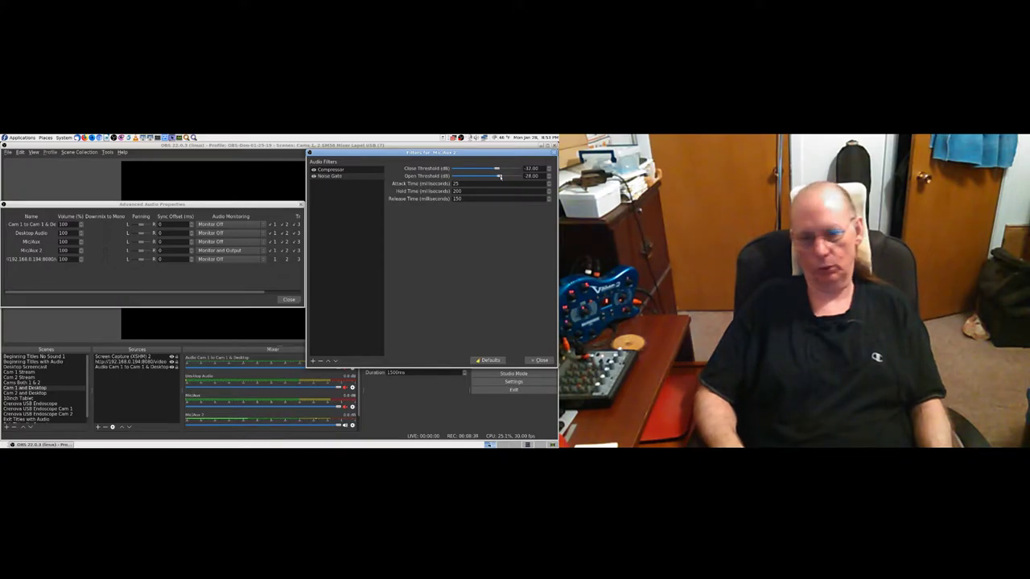
left_click(476, 139)
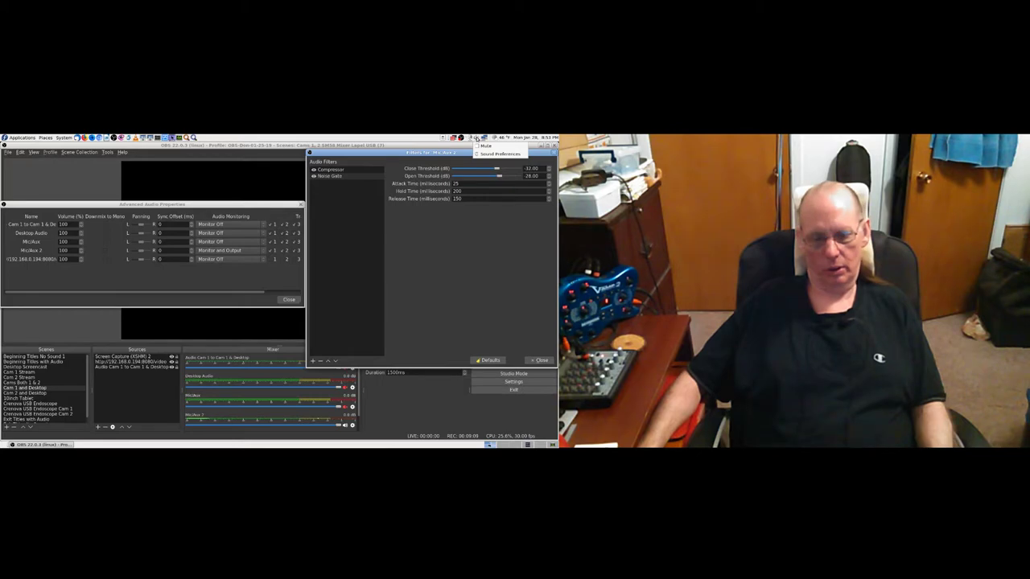
left_click(499, 154)
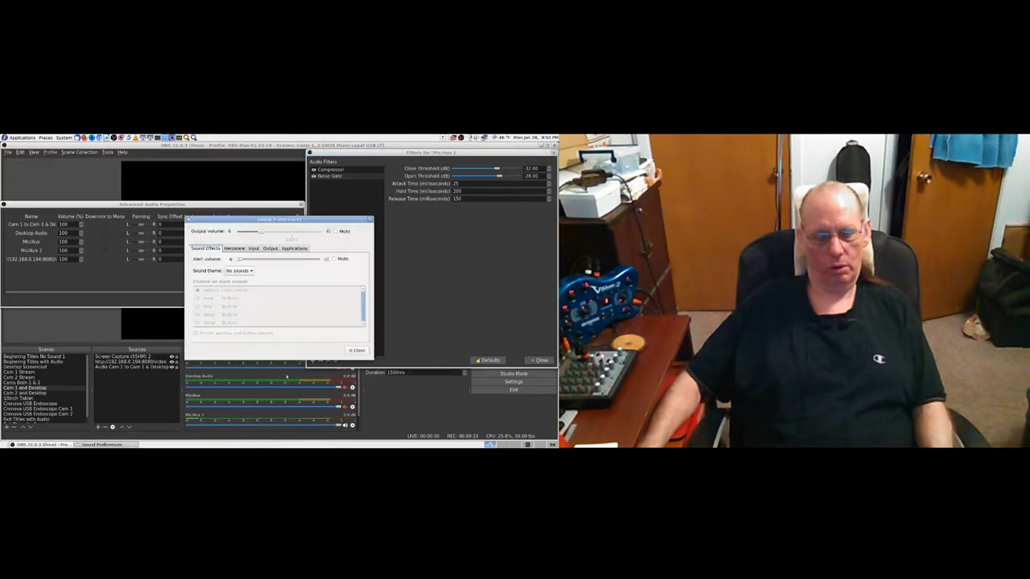
- Select Audio Adapter Analog Mono as the input device, with its connector on Microphone
left_click_drag(310, 218, 459, 212)
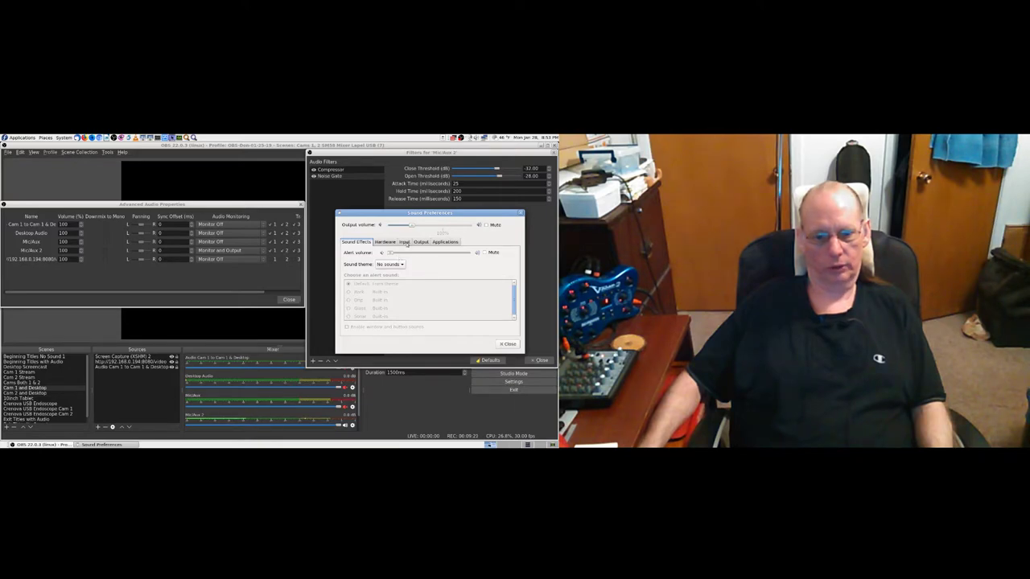
left_click(421, 242)
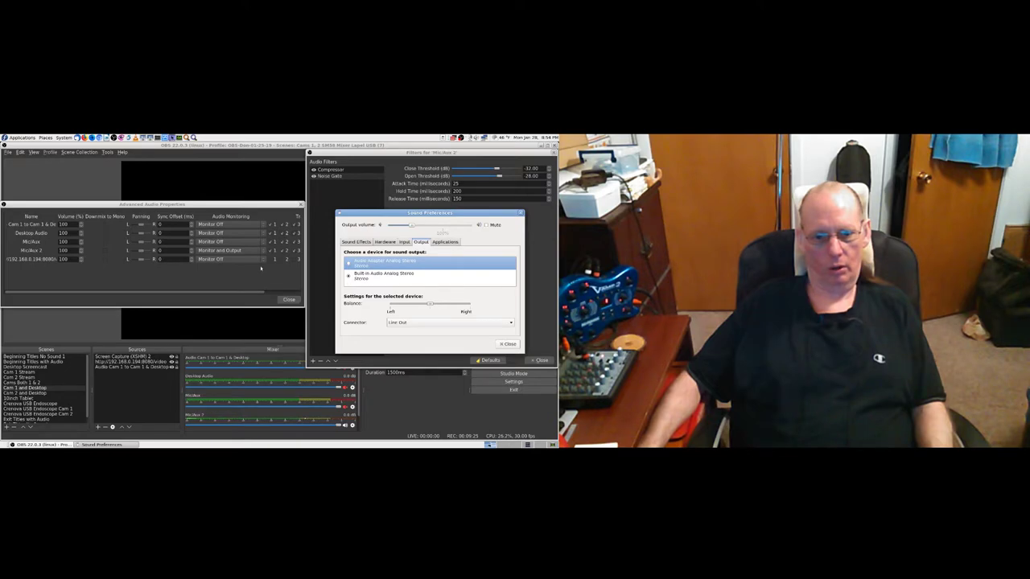
left_click(404, 242)
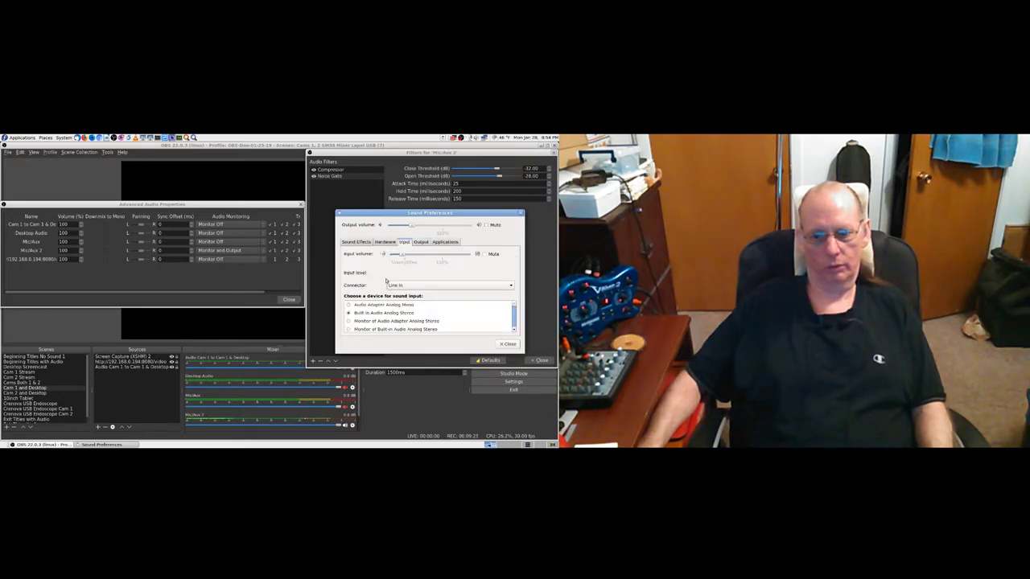
left_click(377, 305)
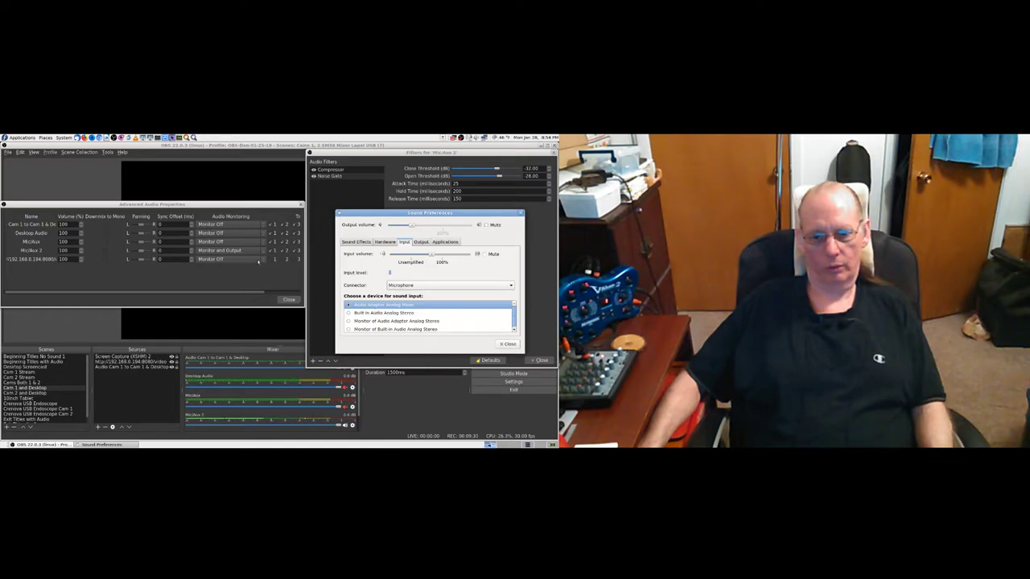
- Set audio monitoring to Monitor Off for Mic/Aux 2 and the last audio source
left_click(259, 259)
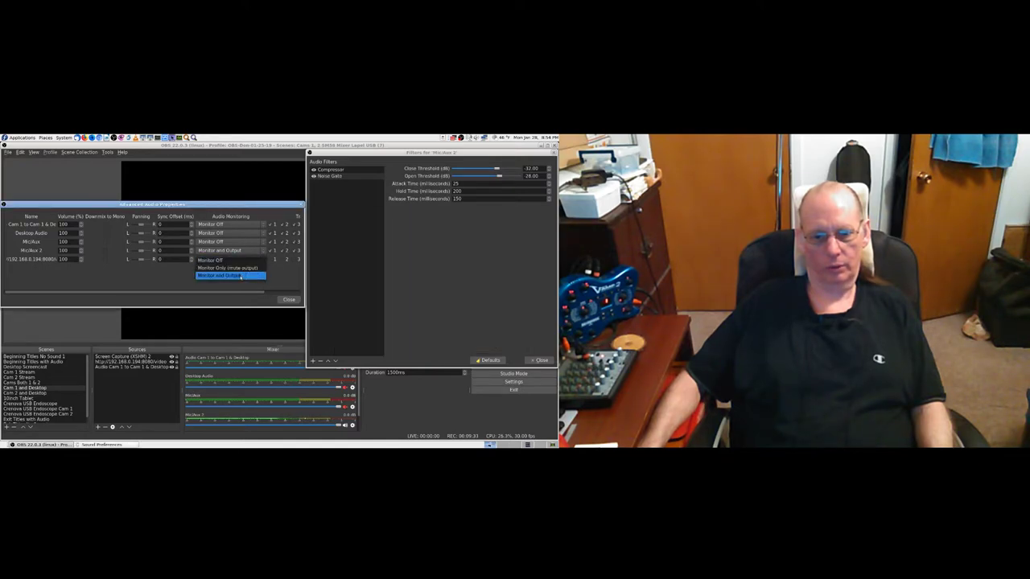
left_click(233, 260)
left_click(235, 251)
left_click(230, 236)
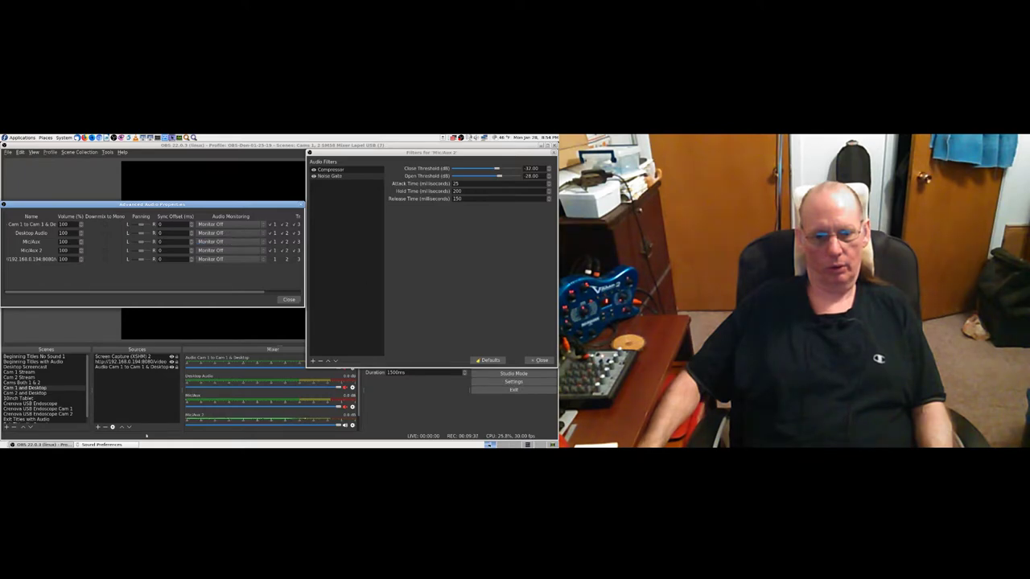
left_click(101, 445)
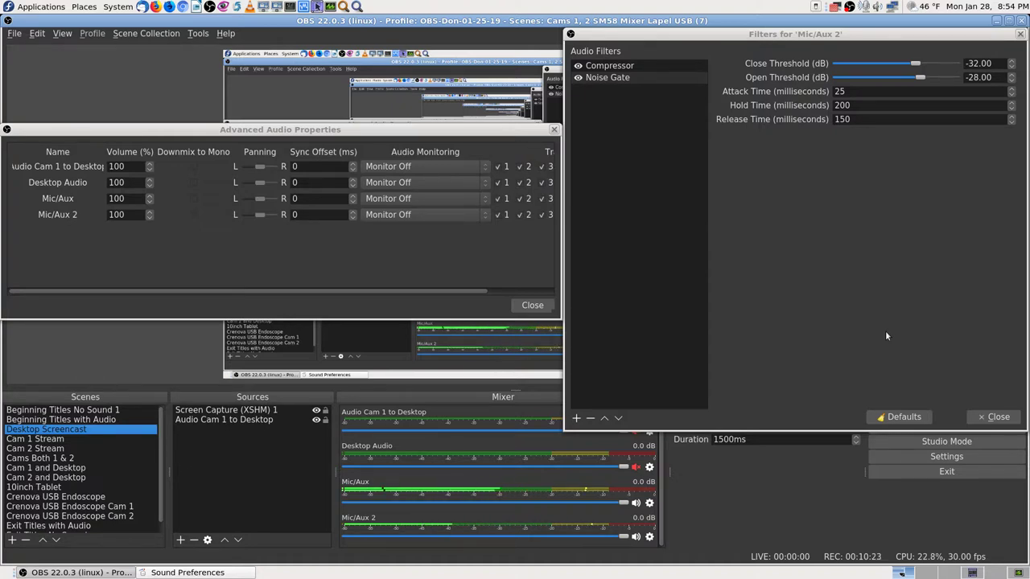
- Toggle the Mic/Aux and Mic/Aux 2 mute hotkeys, ending with Mic/Aux muted and Mic/Aux 2 live
key("m")
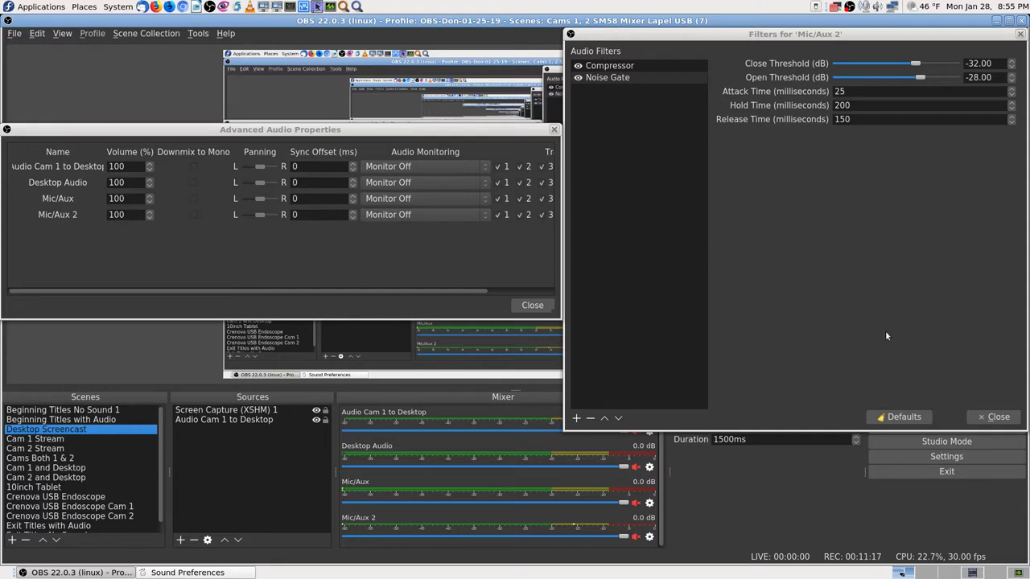
key("F9")
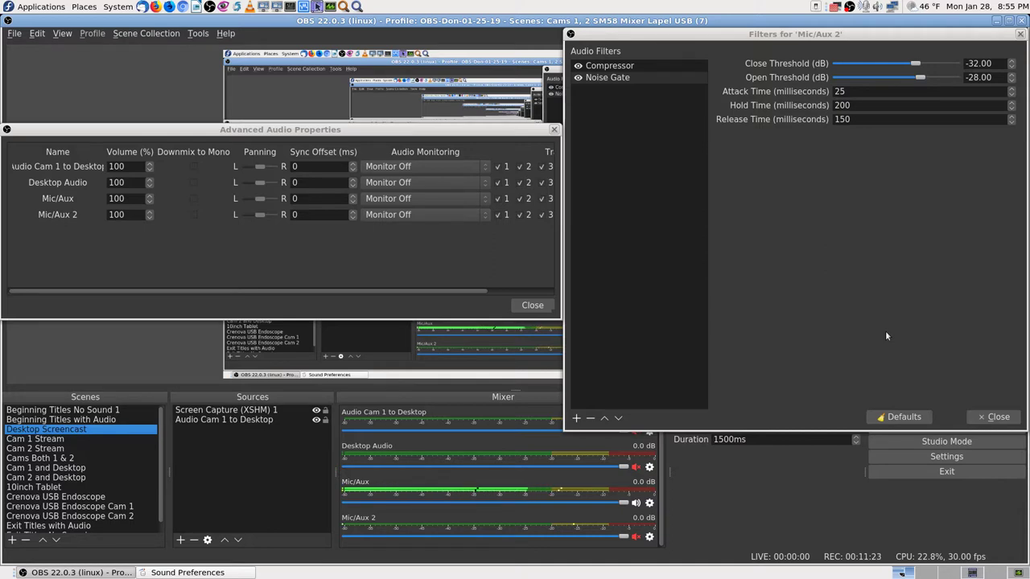
key("F10")
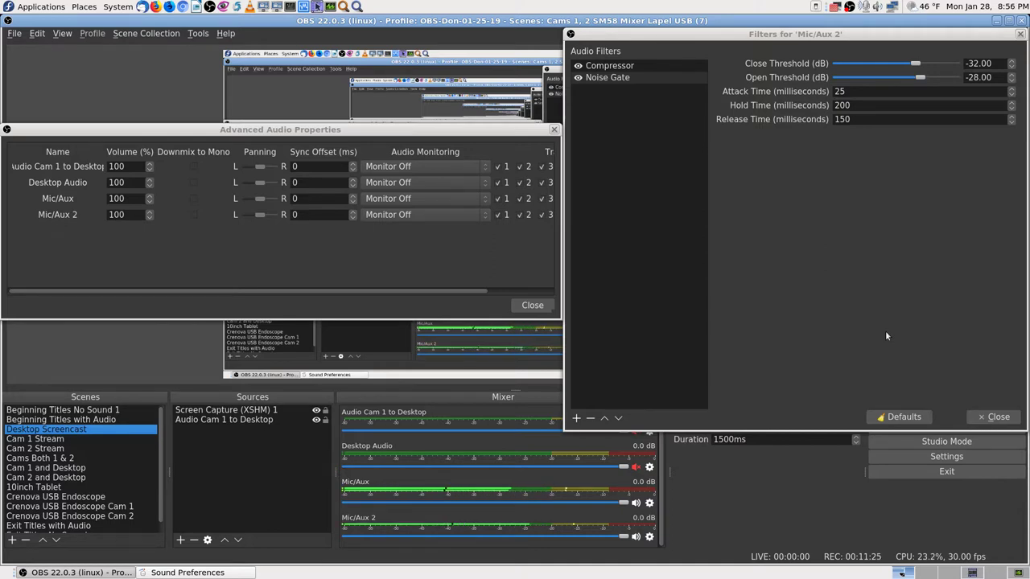
key("F9")
key("F10")
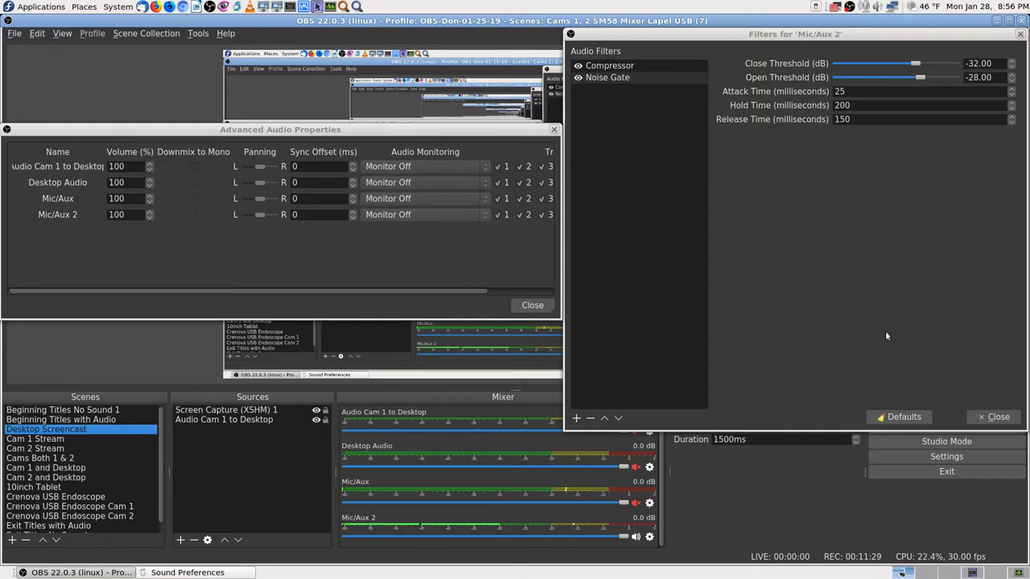
- Confirm the microphone input volume sits at 100% in Sound Preferences, then close it
left_click(219, 573)
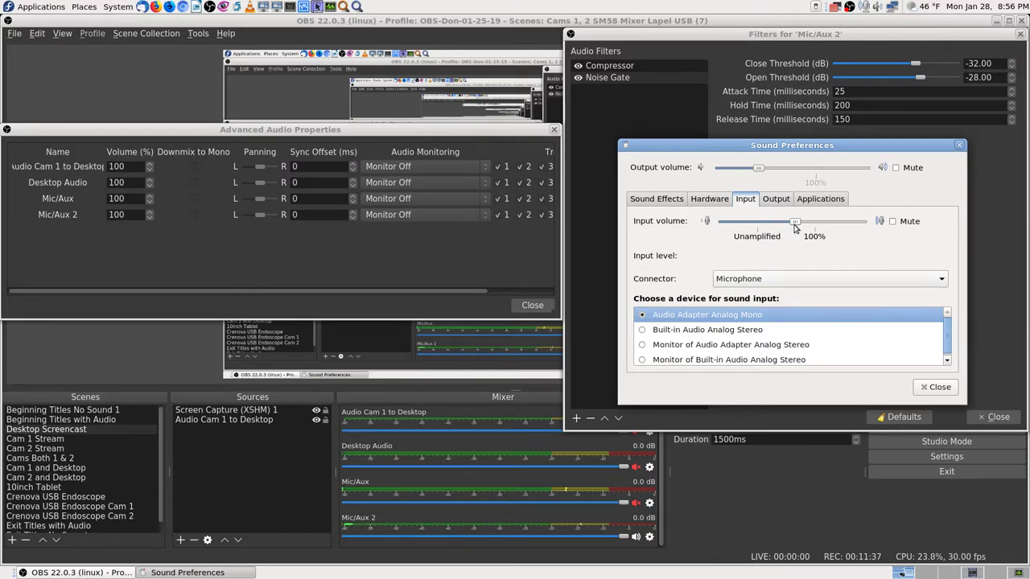
left_click(938, 387)
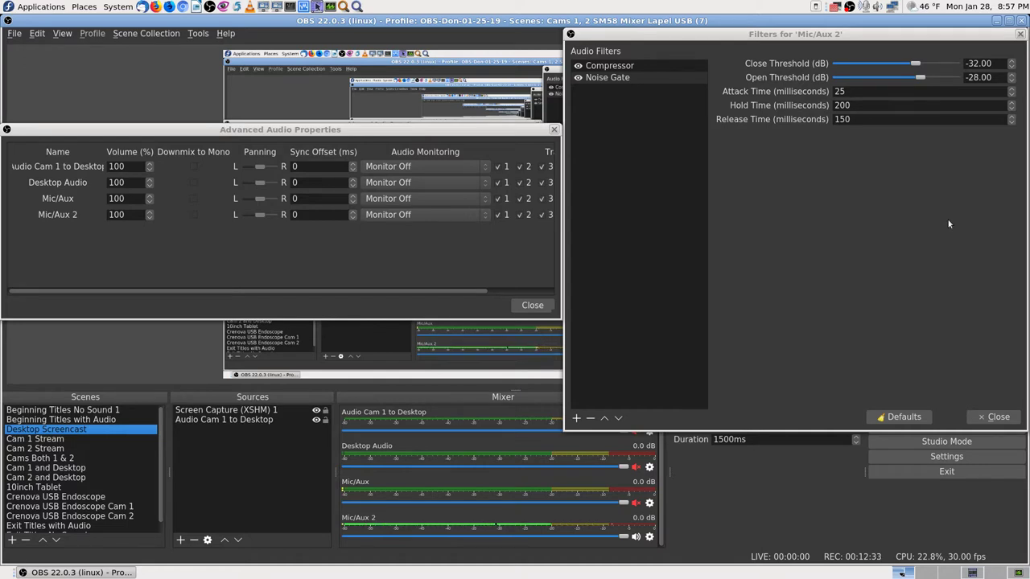
- Try Mic/Aux 2 monitoring at Monitor and Output, then set it back to Monitor Off
left_click(423, 215)
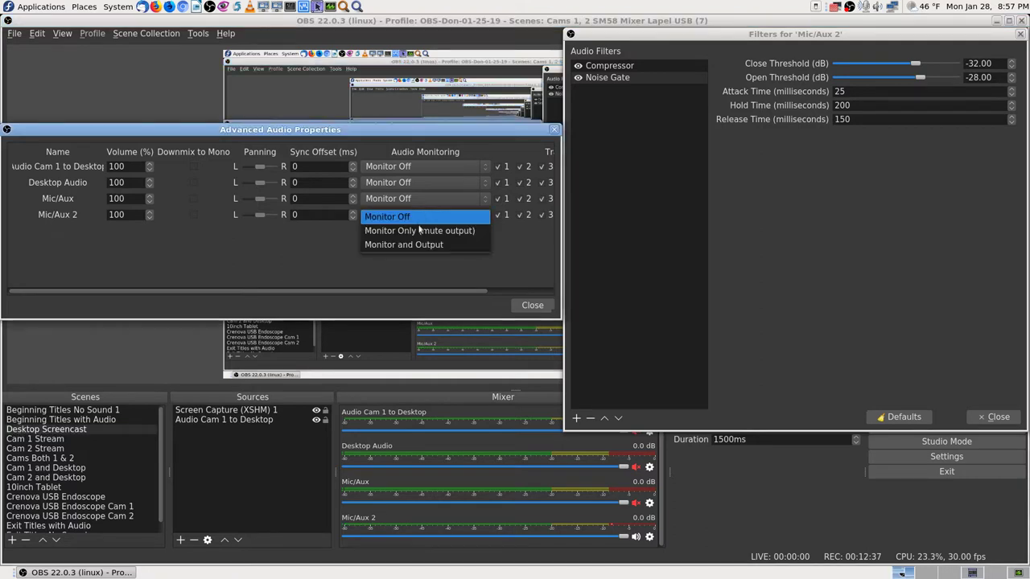
left_click(418, 248)
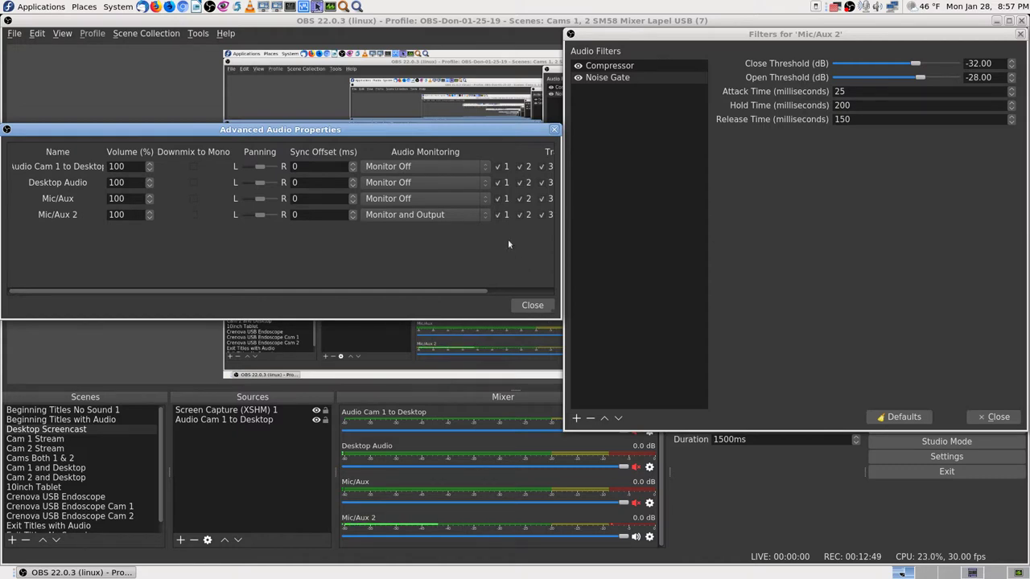
left_click(478, 214)
left_click(452, 190)
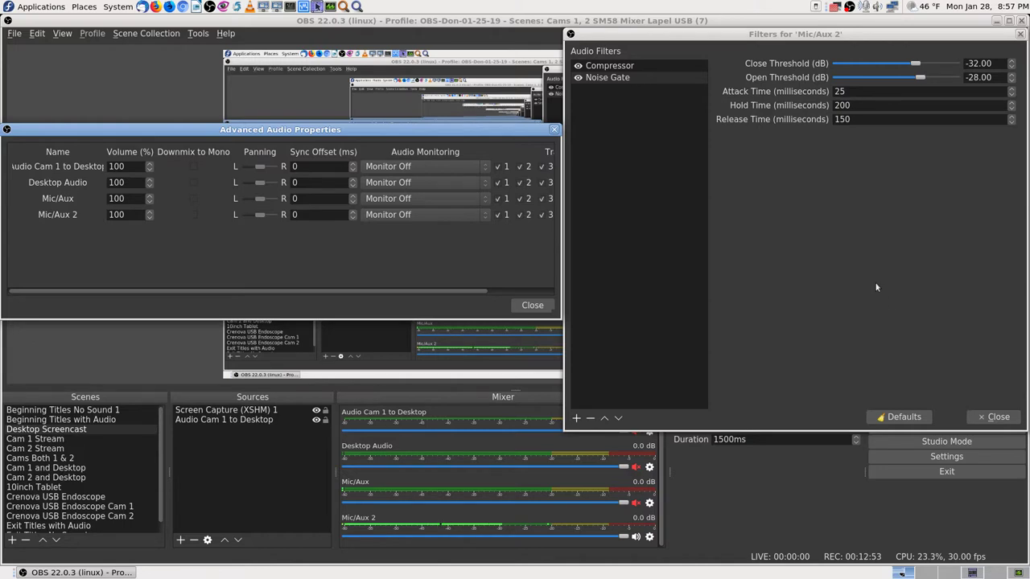
- Close the Mic/Aux 2 filters window, widen Advanced Audio Properties, and set Mic/Aux 2 to Monitor and Output
left_click(997, 417)
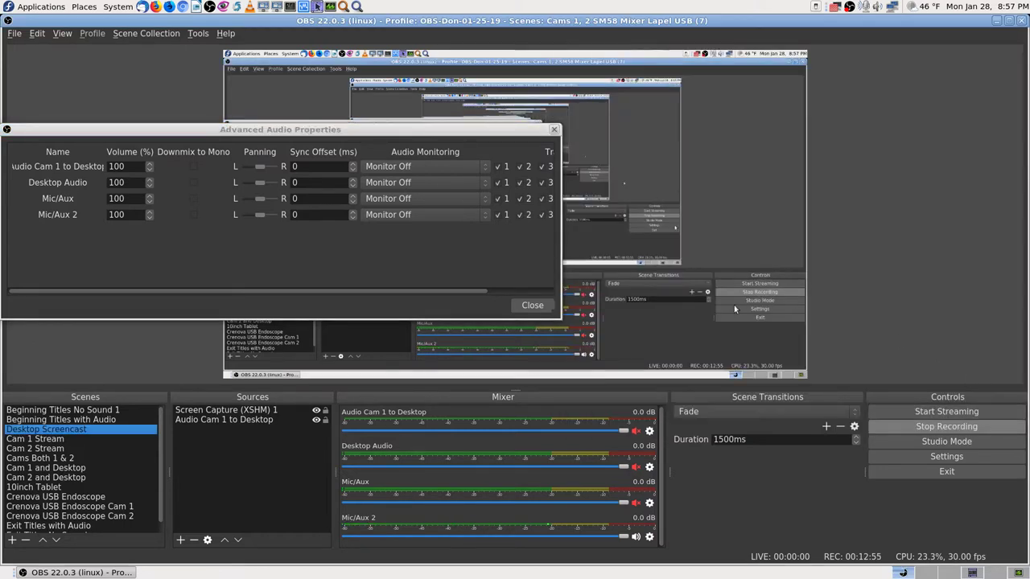
left_click_drag(562, 255, 652, 254)
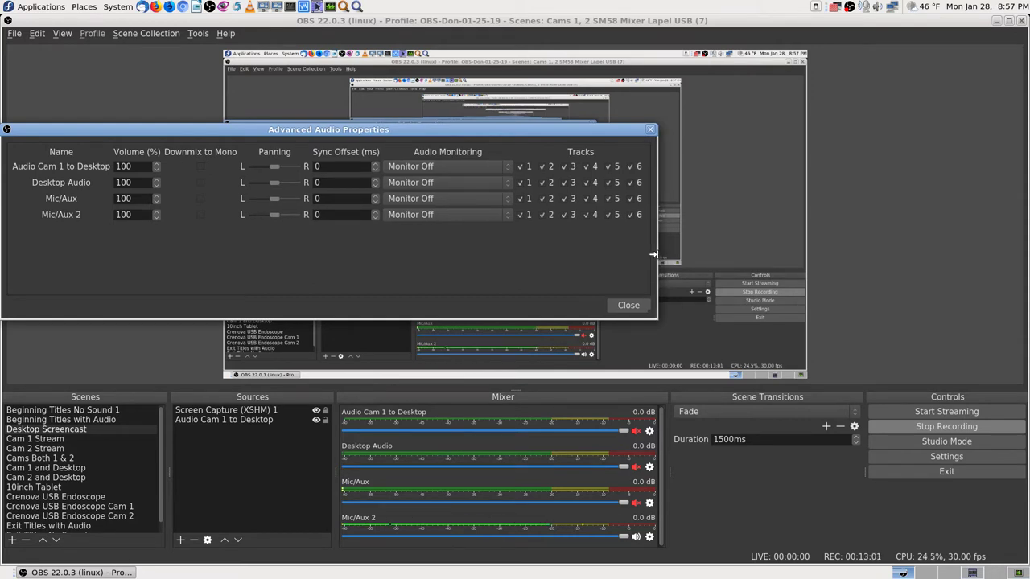
left_click(484, 214)
left_click(481, 244)
- Untick Mic/Aux 2 tracks 2–6, keep track 1 ticked, and turn its monitoring off
left_click(631, 215)
left_click(584, 215)
left_click(565, 216)
left_click(543, 215)
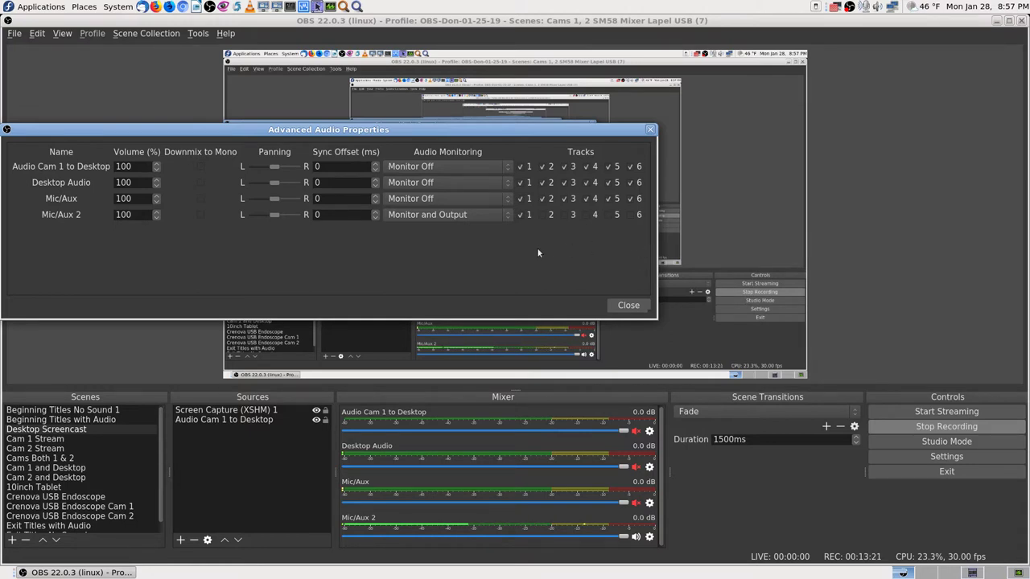
left_click(520, 215)
left_click(521, 215)
left_click(503, 215)
left_click(478, 189)
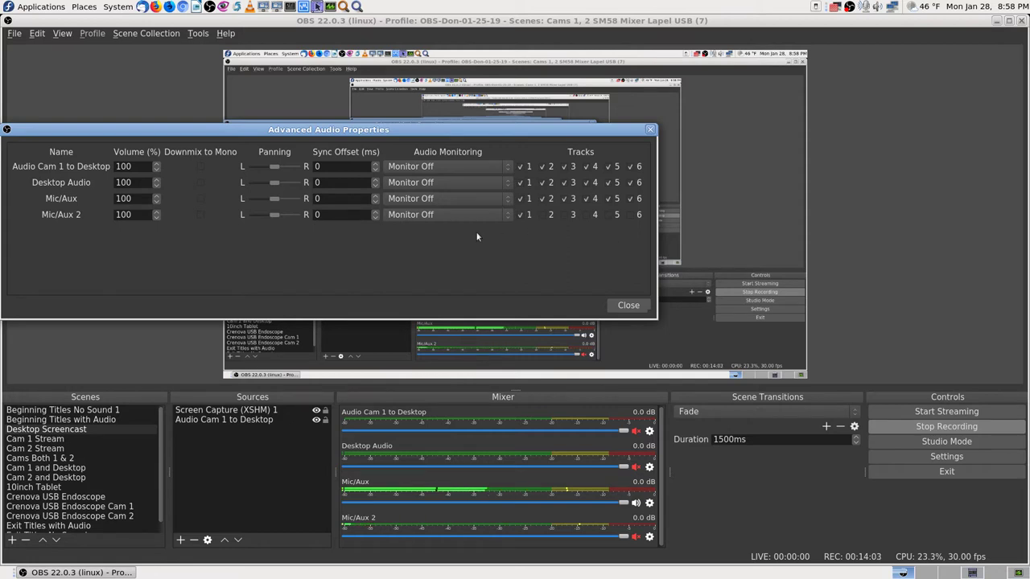
- Set Mic/Aux to Monitor and Output and untick its tracks 6, 5, 4 and 1
left_click(494, 202)
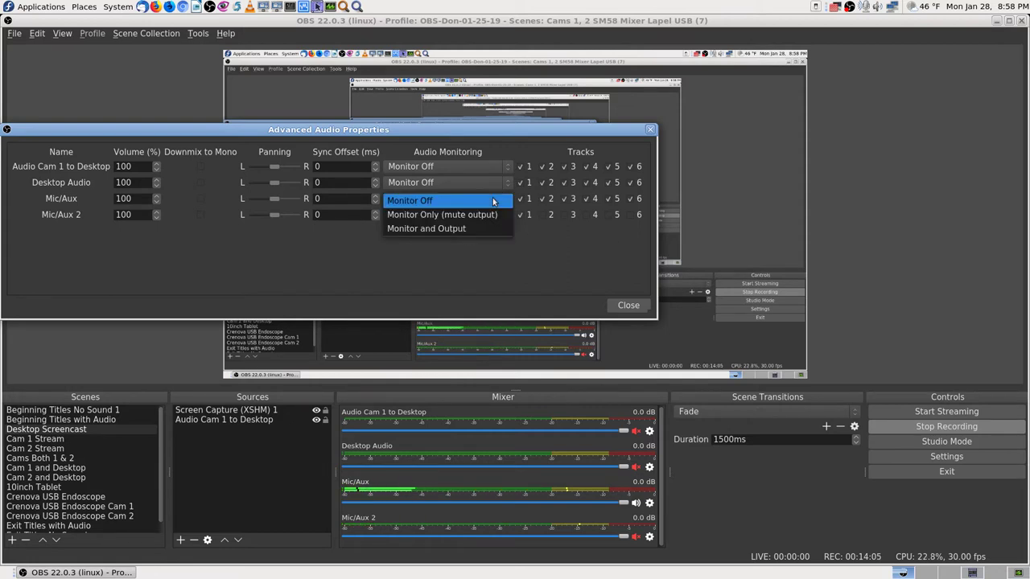
left_click(486, 229)
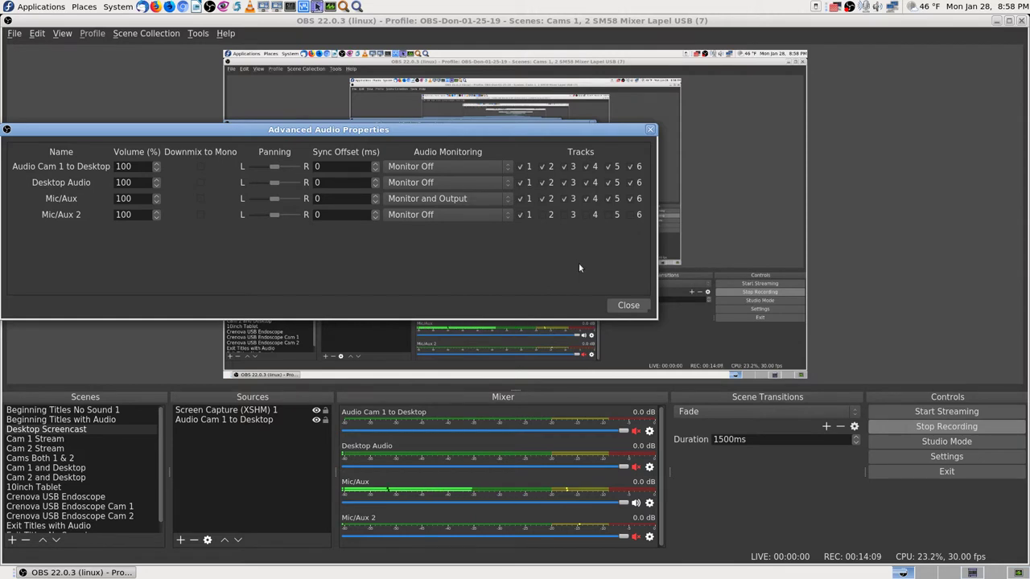
left_click(632, 199)
left_click(610, 202)
left_click(586, 200)
left_click(523, 199)
- Re-tick Mic/Aux tracks 2, 4, 5 and 6 so all its tracks are enabled
left_click(547, 199)
left_click(587, 199)
left_click(607, 199)
left_click(630, 198)
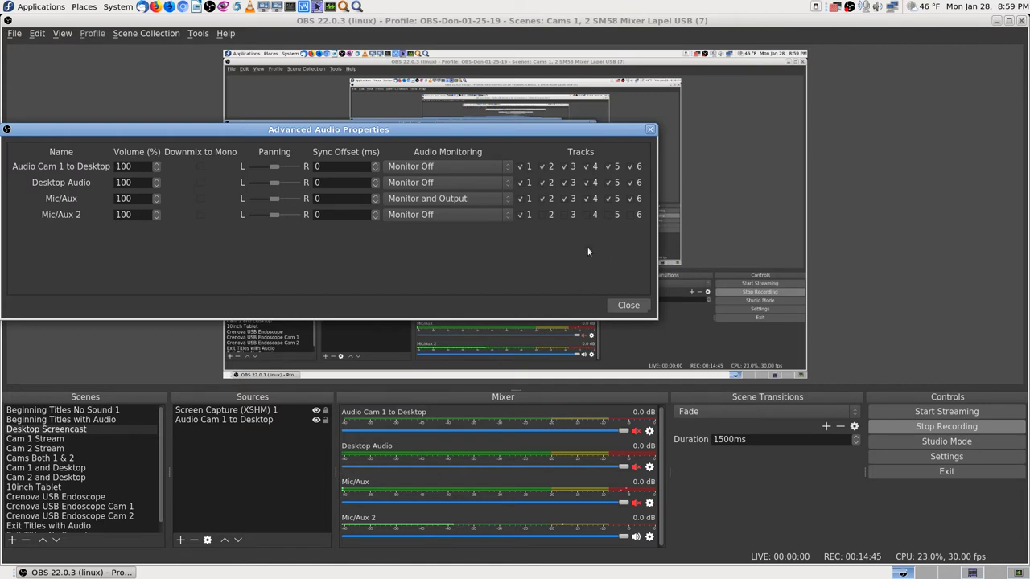
- Turn Mic/Aux monitoring off and set Mic/Aux 2 to Monitor and Output
left_click(457, 198)
left_click(454, 173)
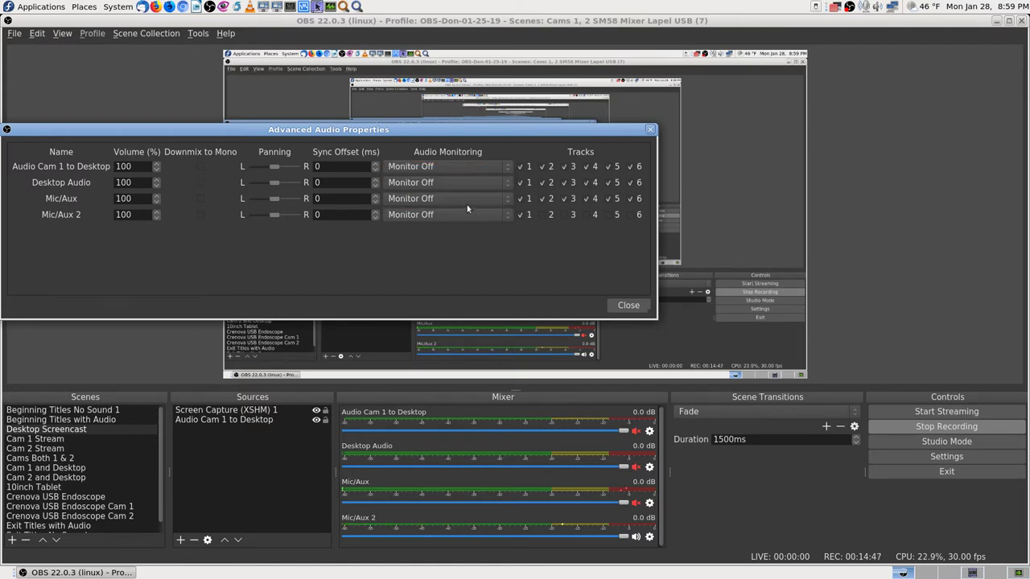
left_click(461, 212)
left_click(462, 246)
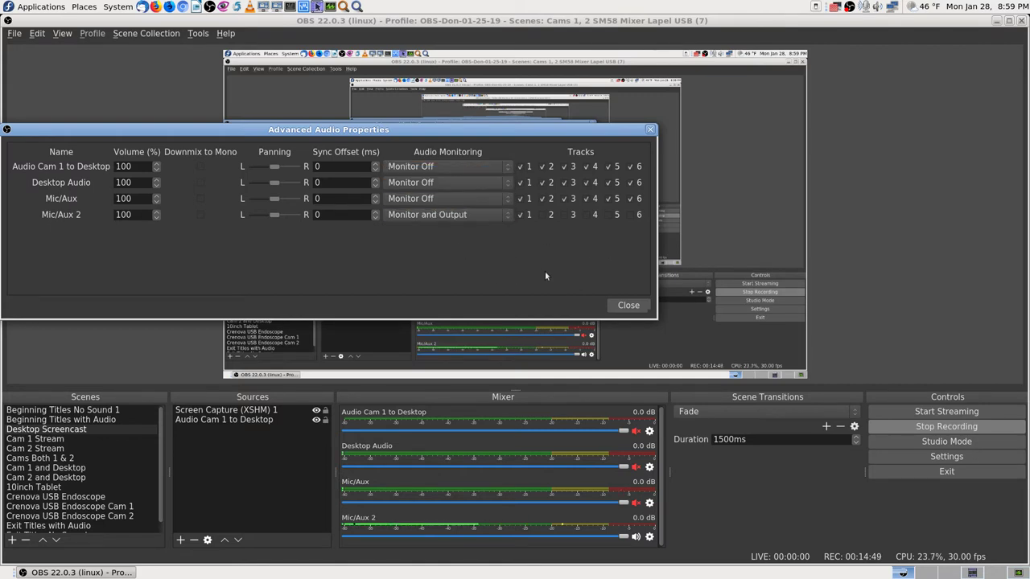
- Re-tick Mic/Aux 2 tracks 3–6, then close Advanced Audio Properties
left_click(565, 217)
left_click(588, 216)
left_click(611, 216)
left_click(632, 216)
left_click(628, 305)
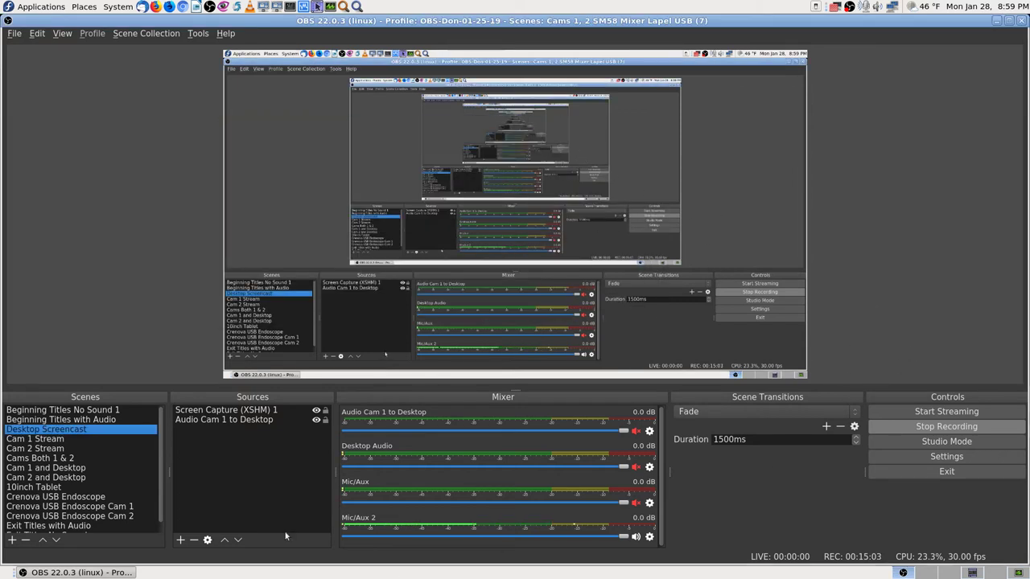
- Reopen Advanced Audio Properties, set Mic/Aux 2 to Monitor Off, and widen it to show every track column
left_click(649, 536)
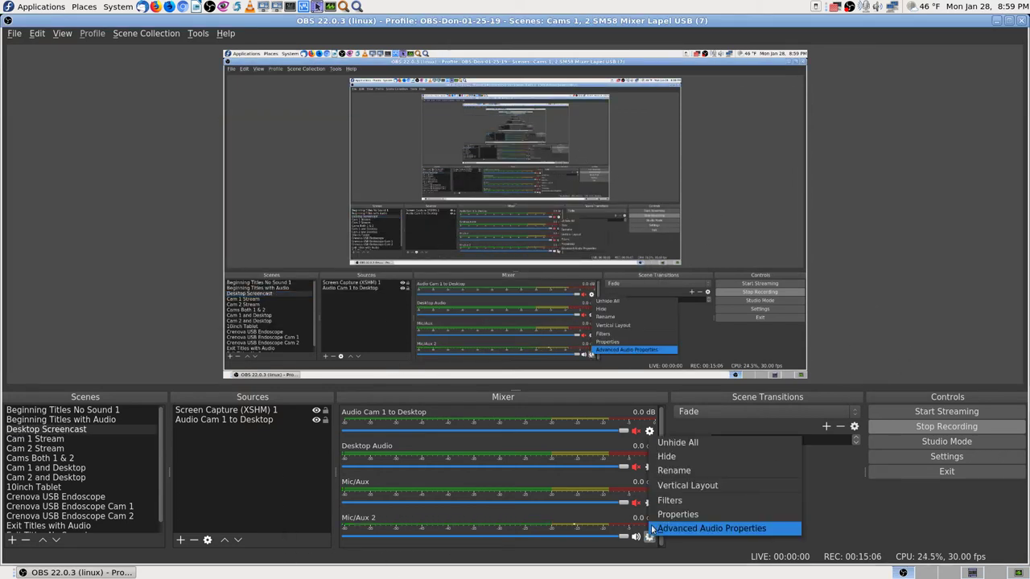
left_click(700, 529)
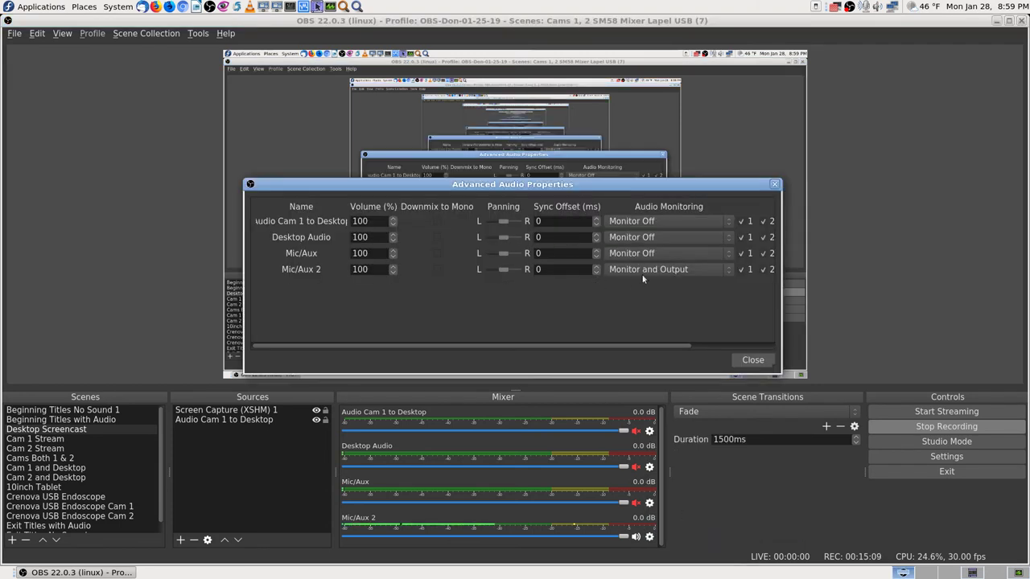
left_click(642, 271)
left_click(646, 240)
left_click_drag(678, 346, 768, 348)
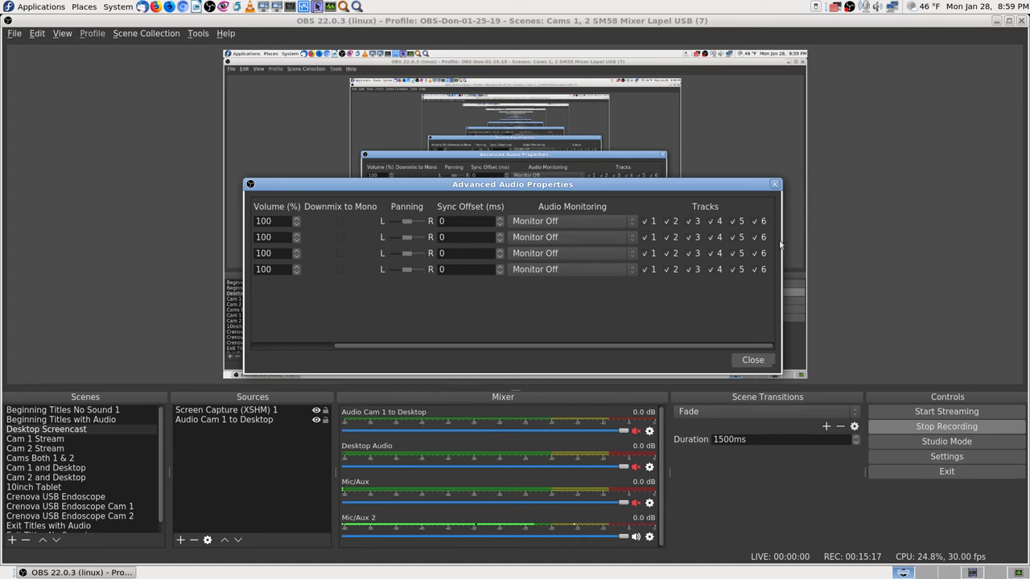
left_click_drag(780, 245, 947, 255)
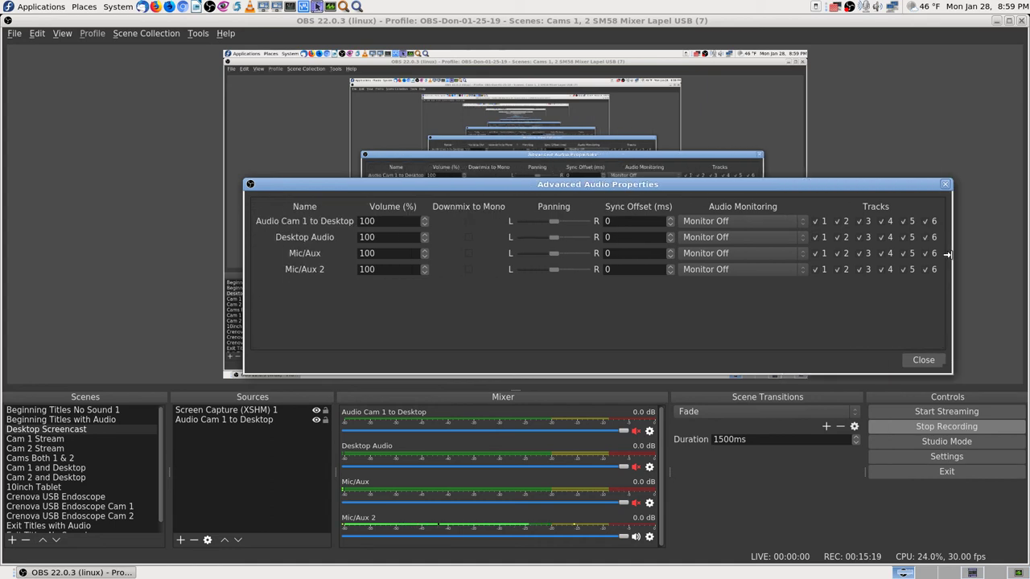
- Close the Advanced Audio Properties window
left_click(923, 360)
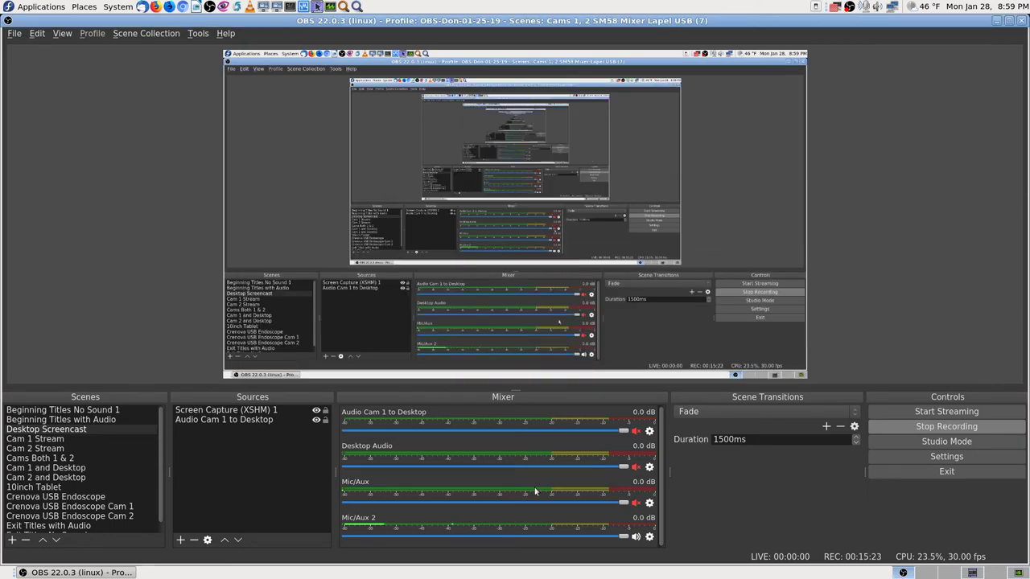